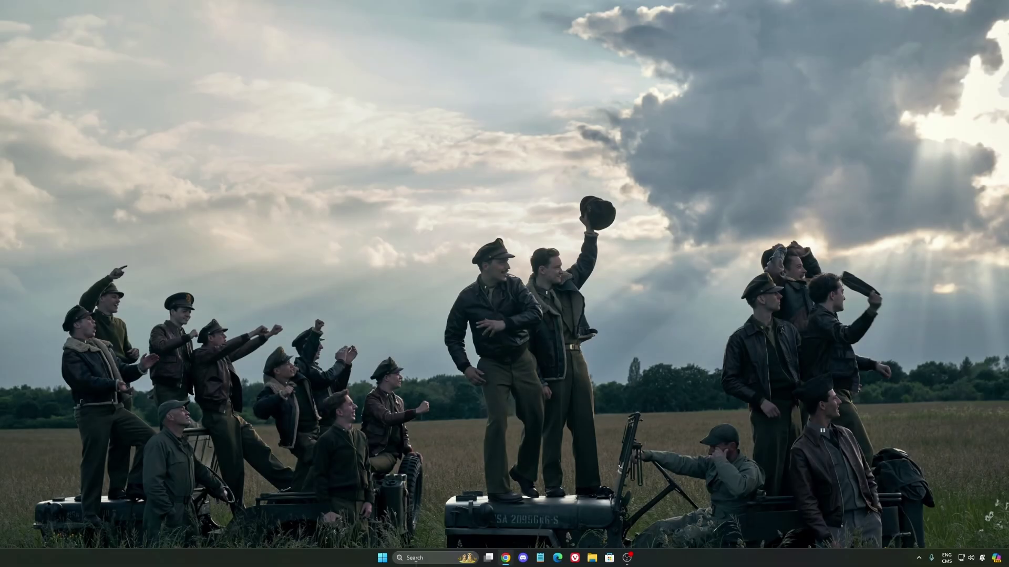
# Open Windows Settings and check the Game Bar controller option and the default graphics settings
pyautogui.click(420, 558)
pyautogui.write('settings')
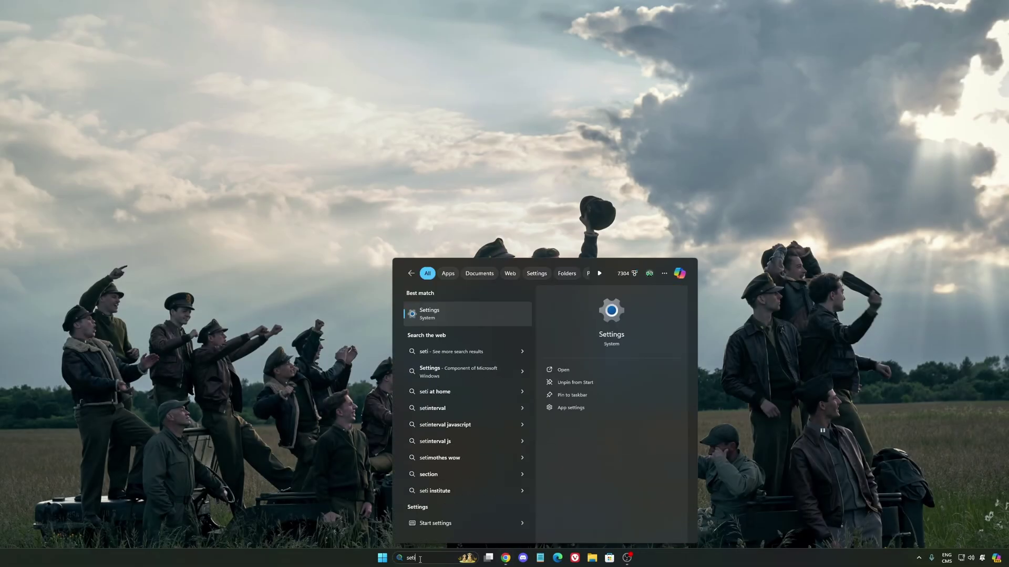
pyautogui.press('Return')
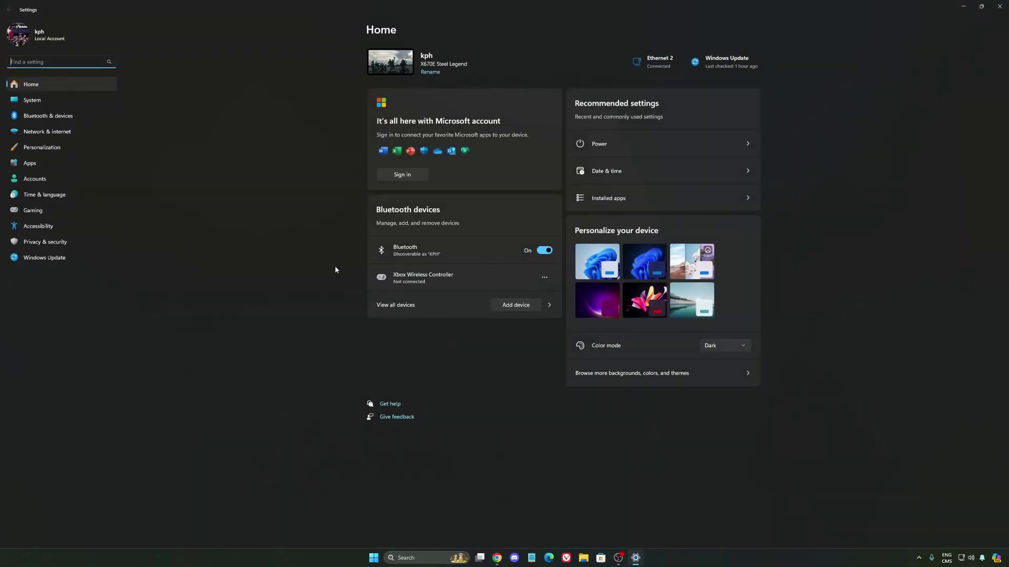
pyautogui.click(53, 212)
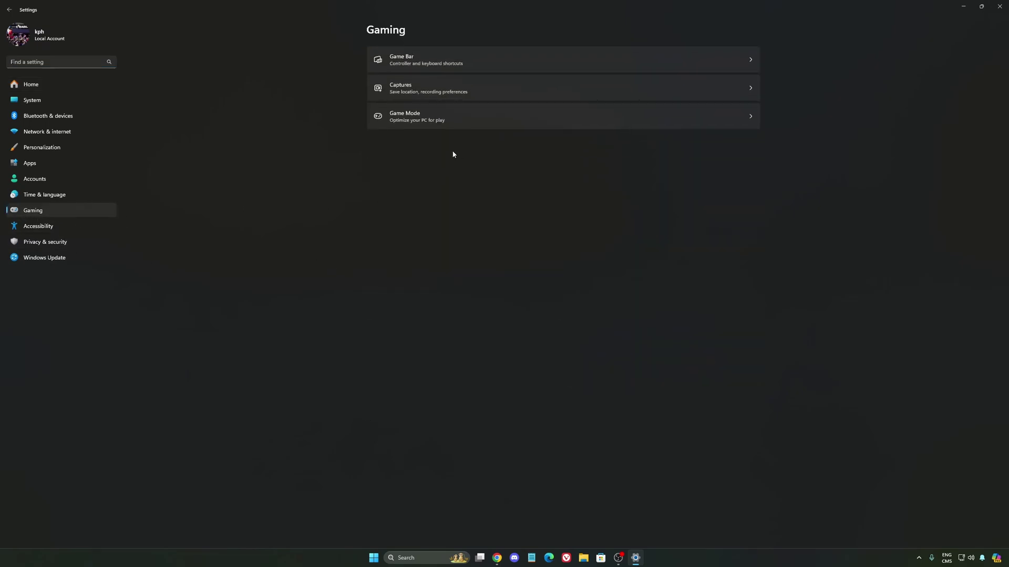
pyautogui.click(404, 61)
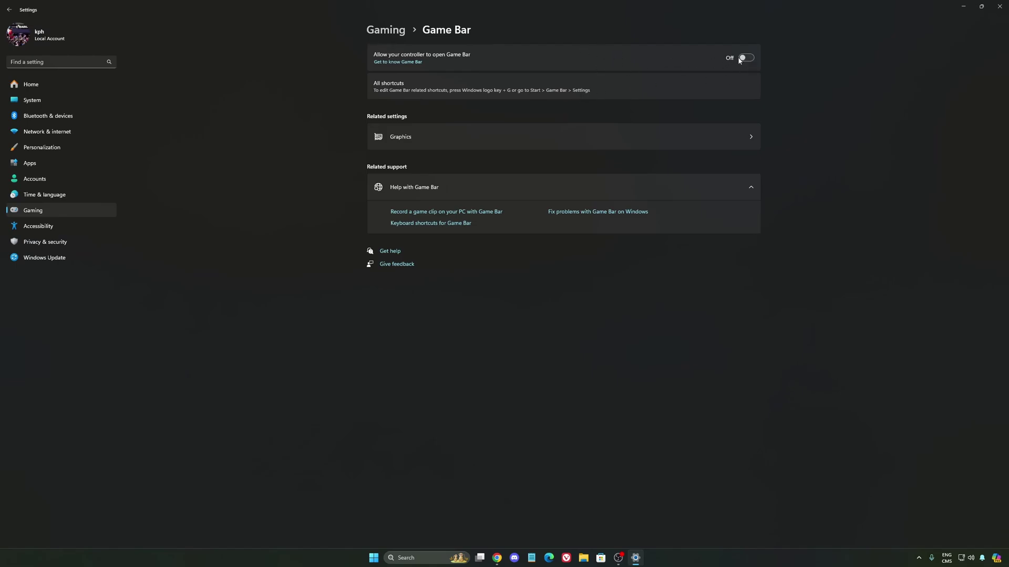
pyautogui.click(472, 141)
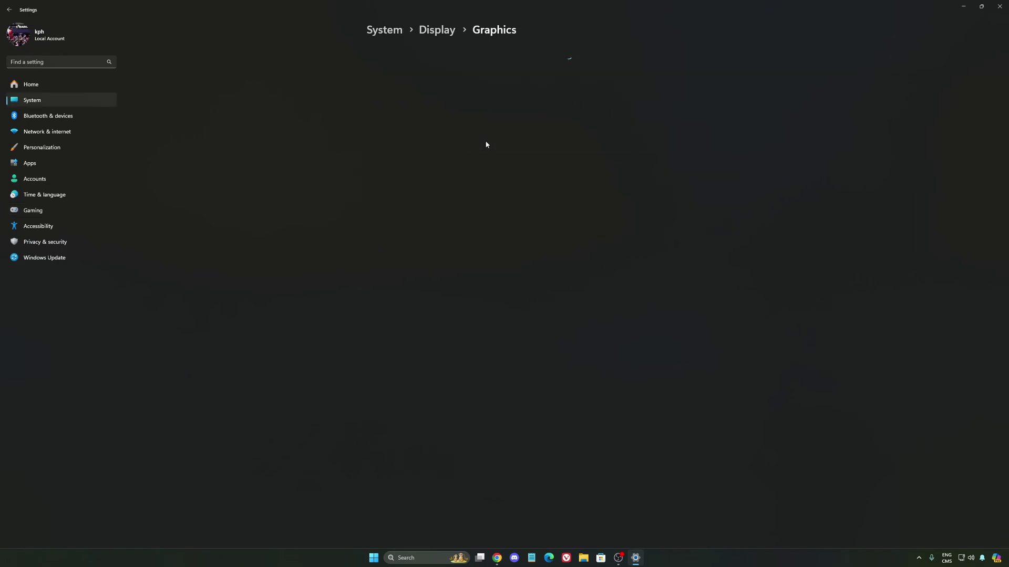
pyautogui.click(418, 73)
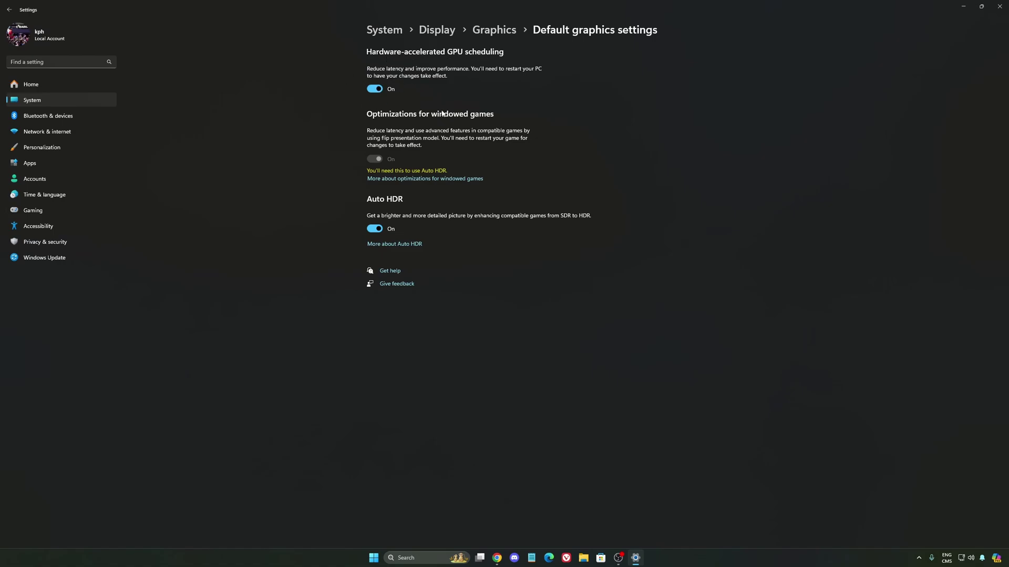
# Check the recording preferences in the gaming Captures settings and the Game Mode setting
pyautogui.click(71, 213)
pyautogui.click(500, 95)
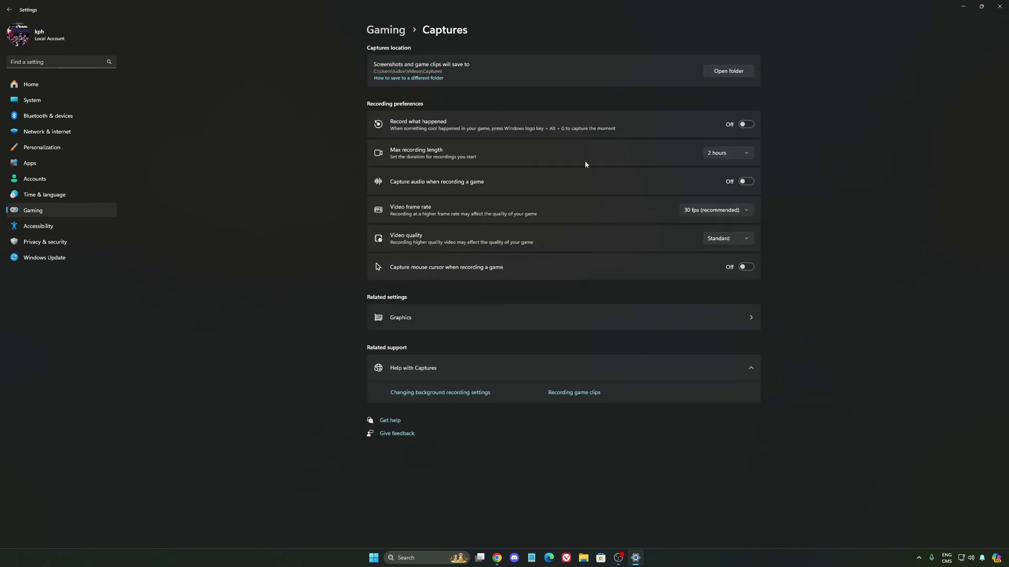
pyautogui.click(59, 215)
pyautogui.click(466, 115)
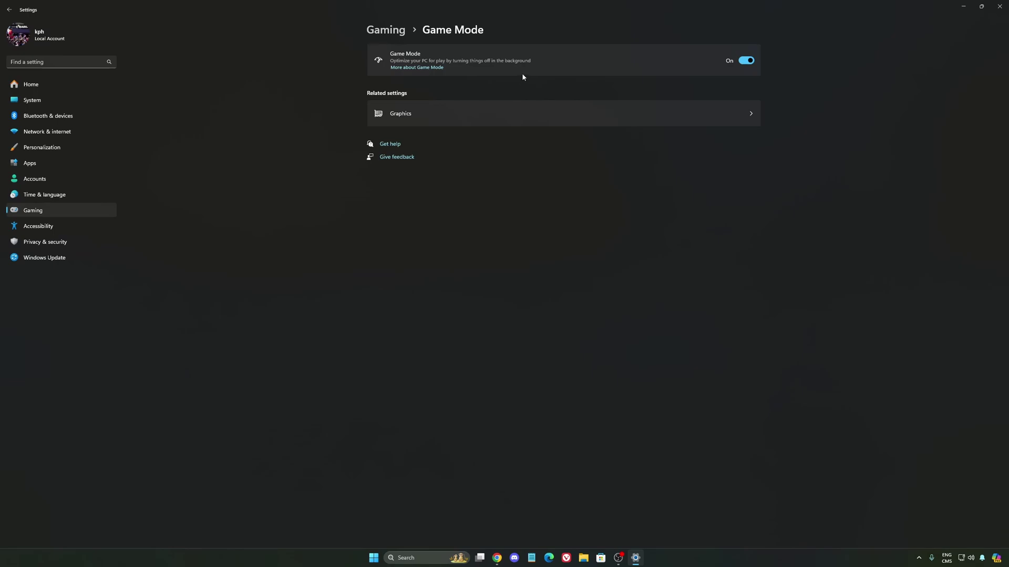
# Review the system power mode choices and keep the mode at Balanced
pyautogui.click(46, 100)
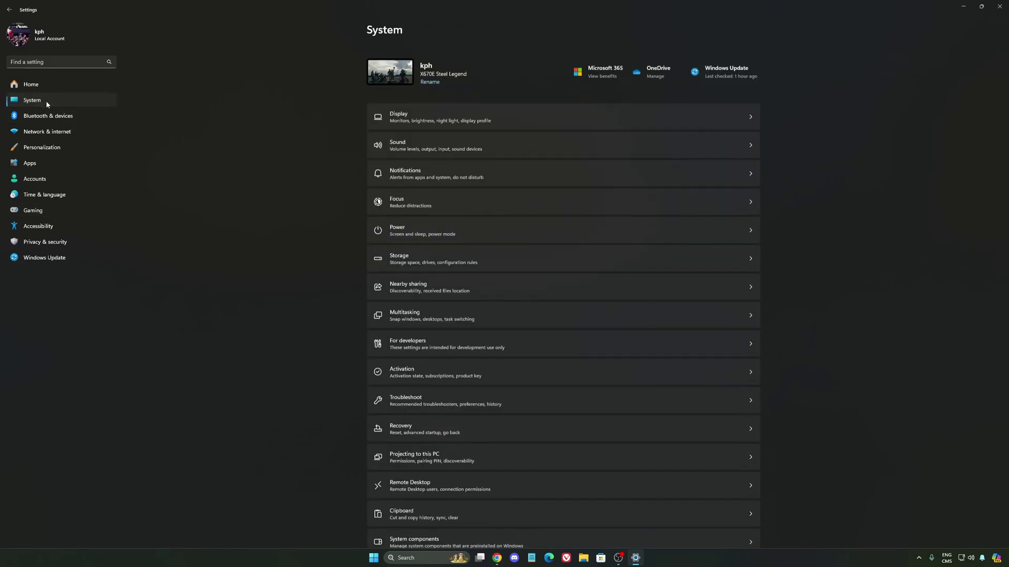
pyautogui.click(456, 224)
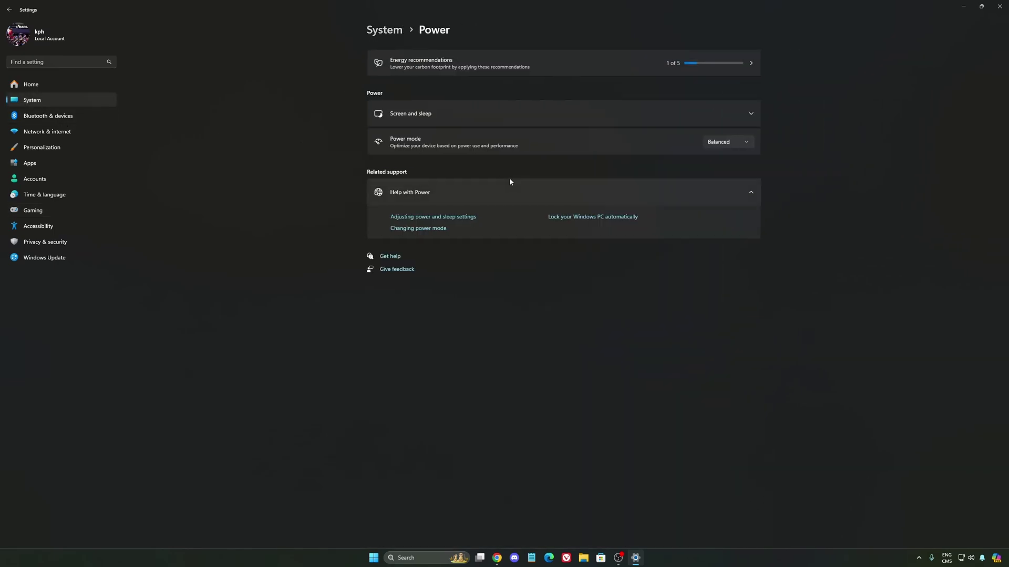
pyautogui.click(742, 143)
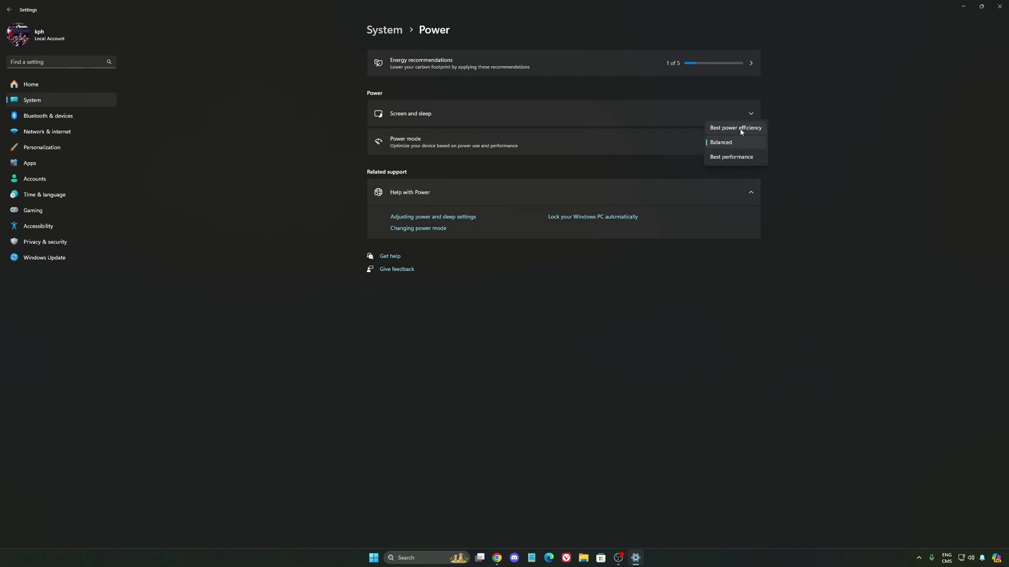
pyautogui.click(721, 145)
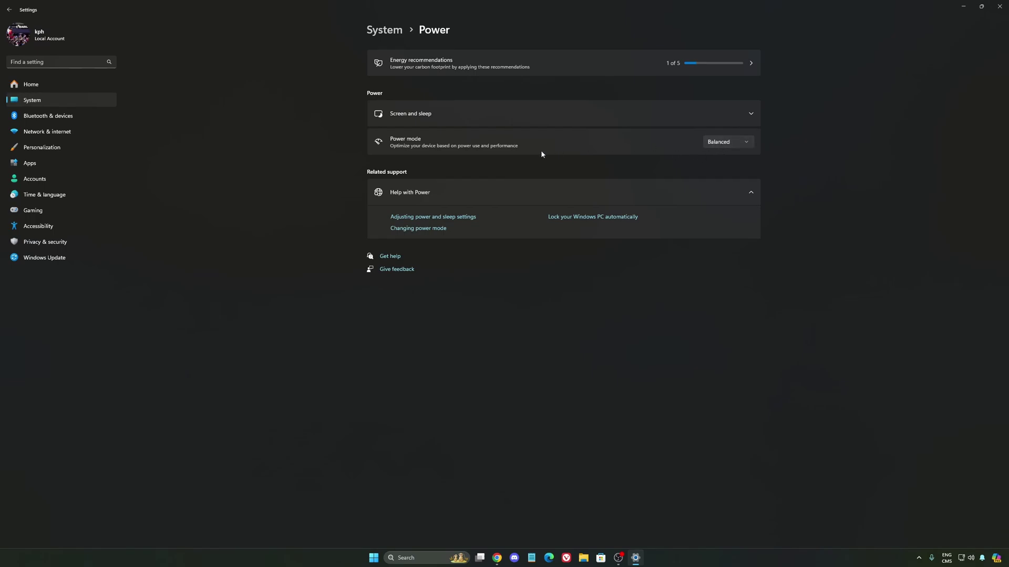
pyautogui.click(714, 143)
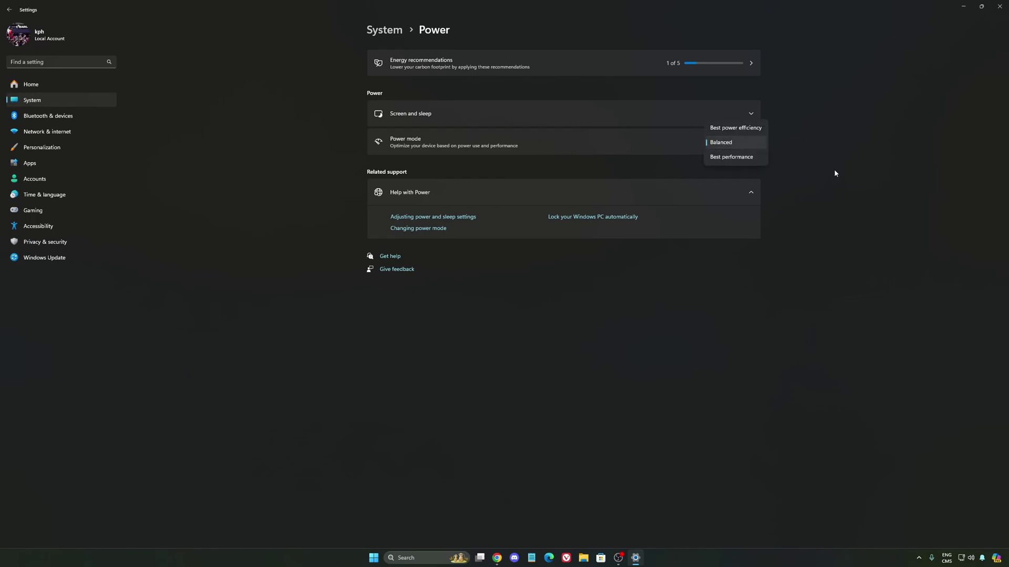
pyautogui.click(700, 131)
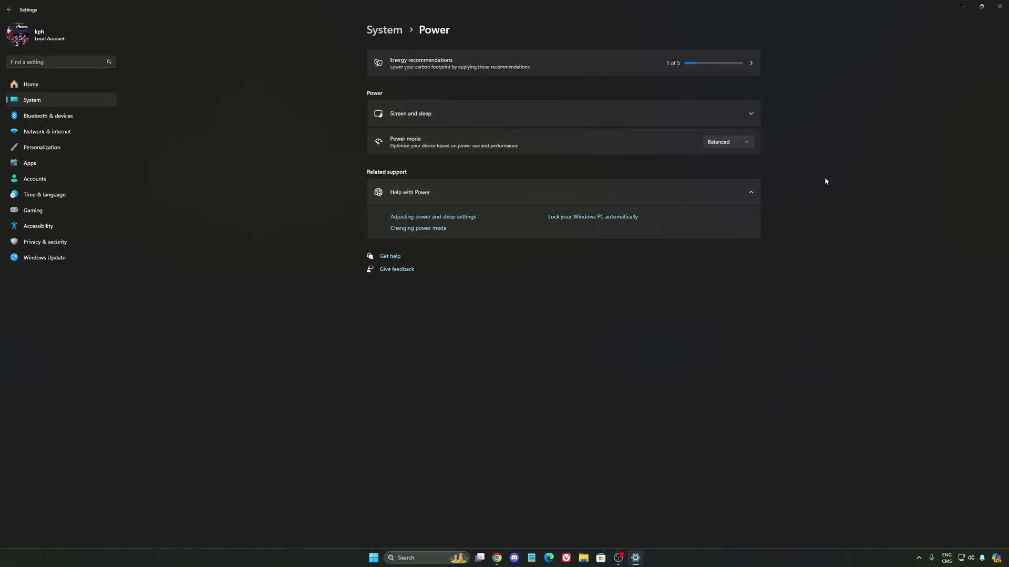
# Check the Windows Update status and close Windows Settings
pyautogui.click(57, 87)
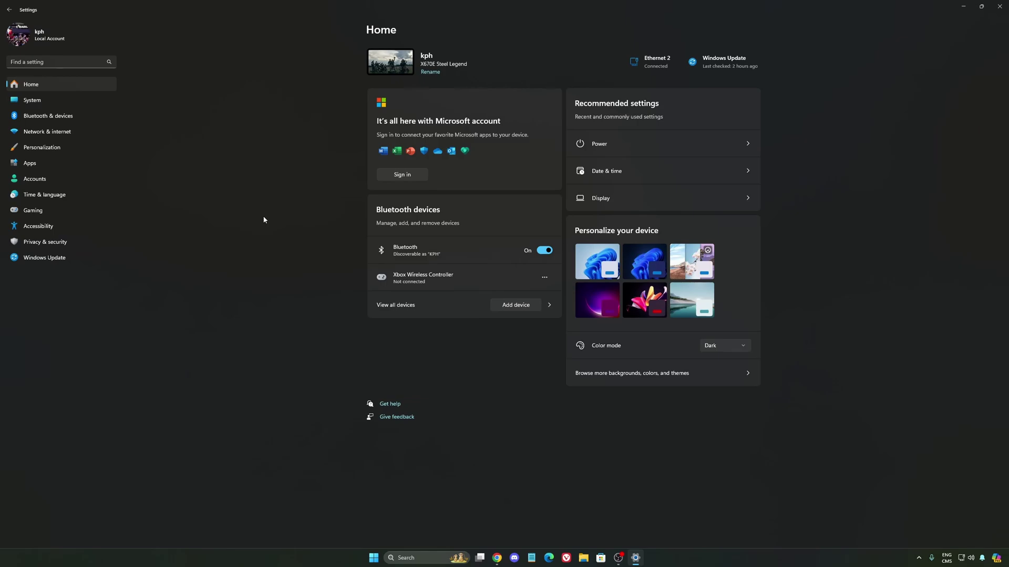
pyautogui.click(51, 259)
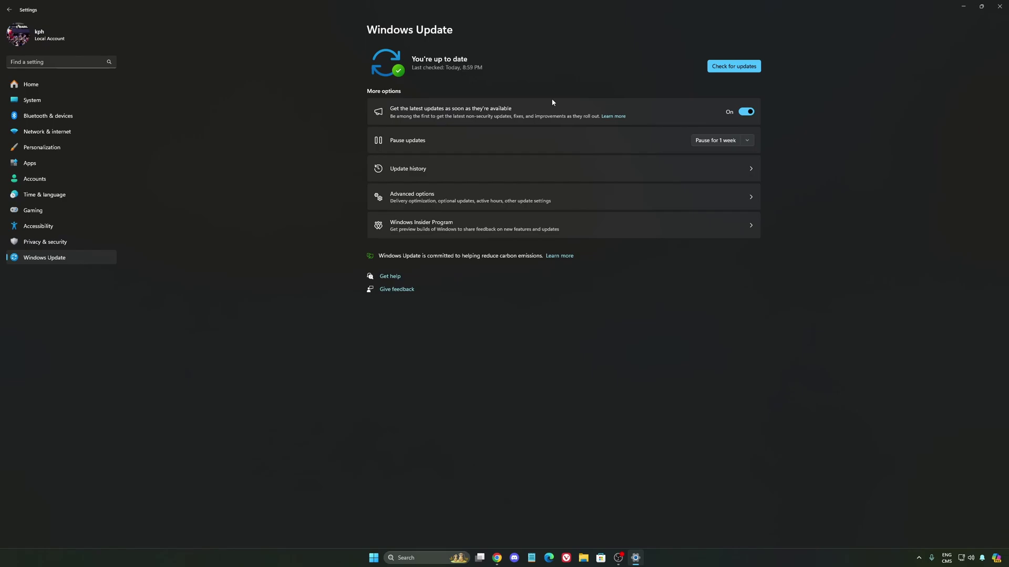
pyautogui.click(1000, 6)
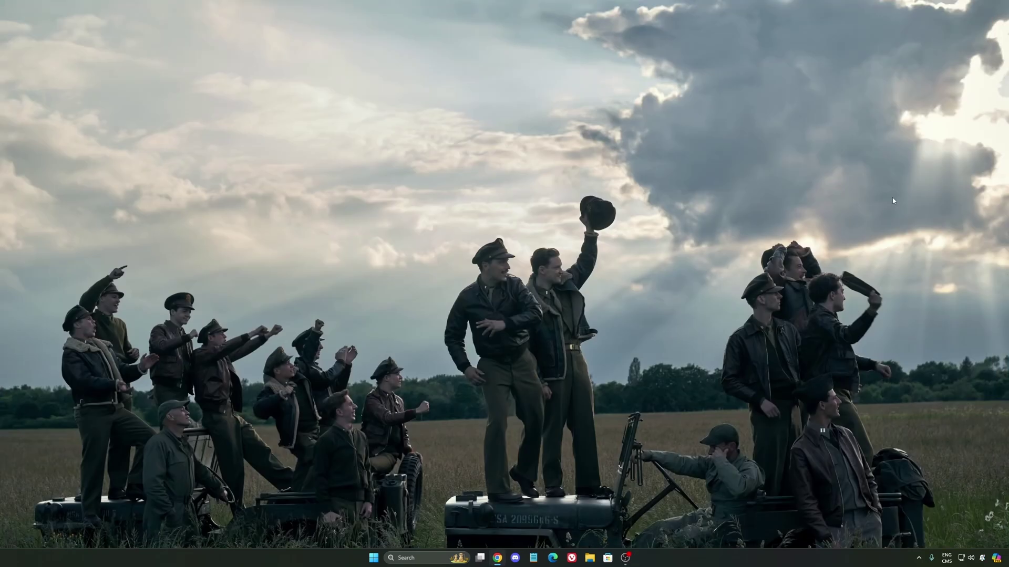
# Switch to the NVIDIA app, turn off the NVIDIA overlay and minimize the app
pyautogui.click(918, 562)
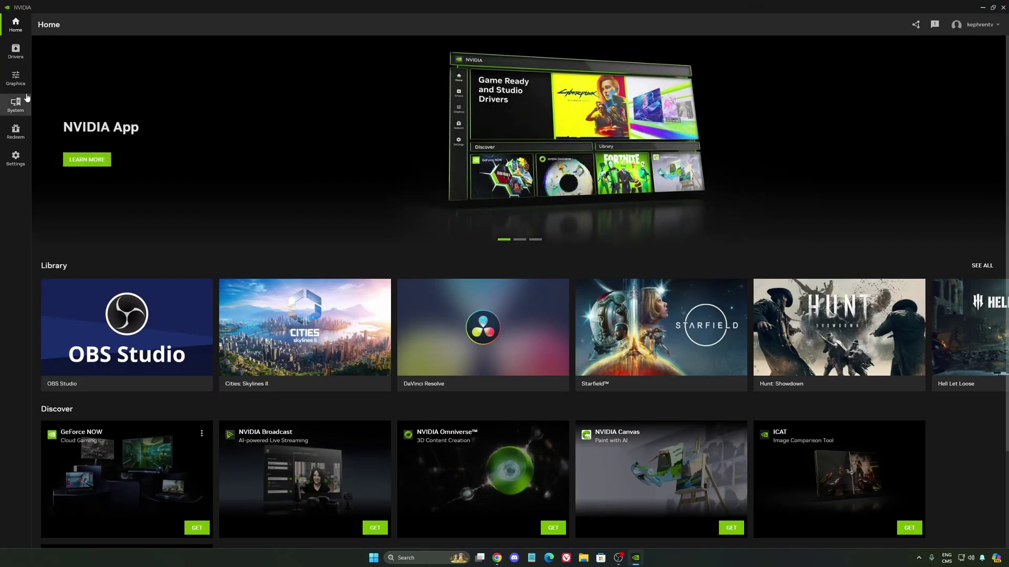
pyautogui.click(16, 79)
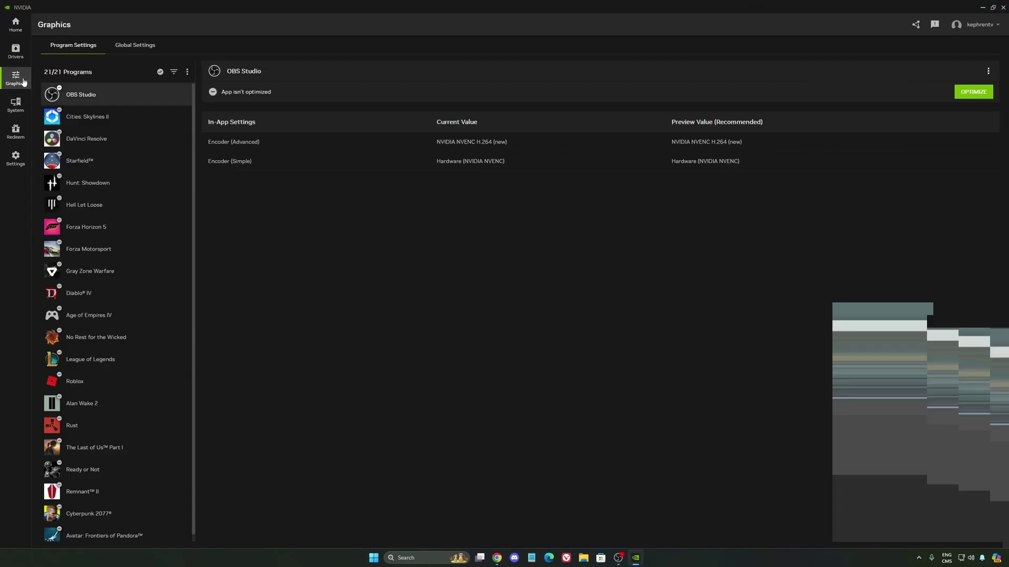
pyautogui.click(16, 157)
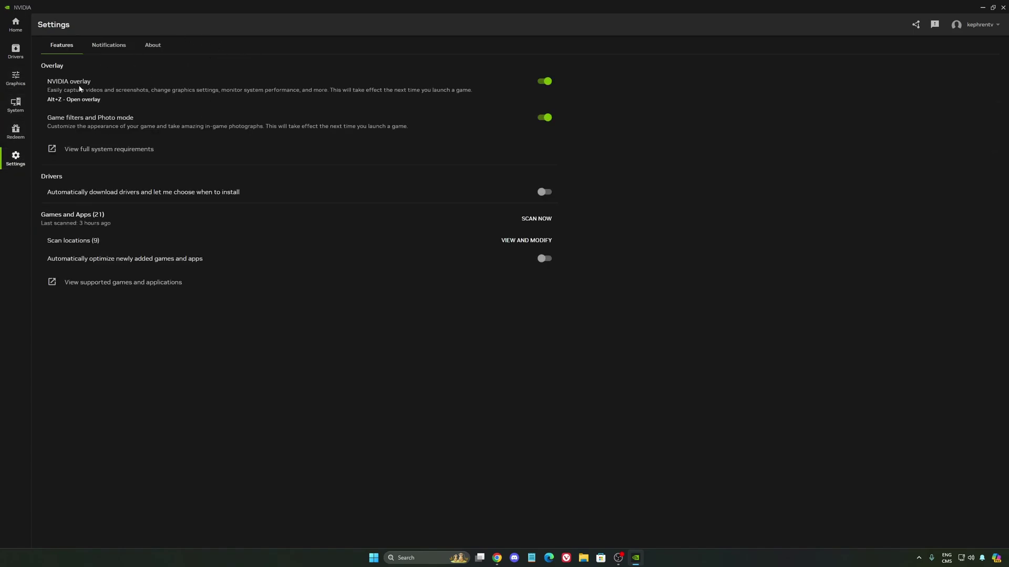
pyautogui.click(543, 81)
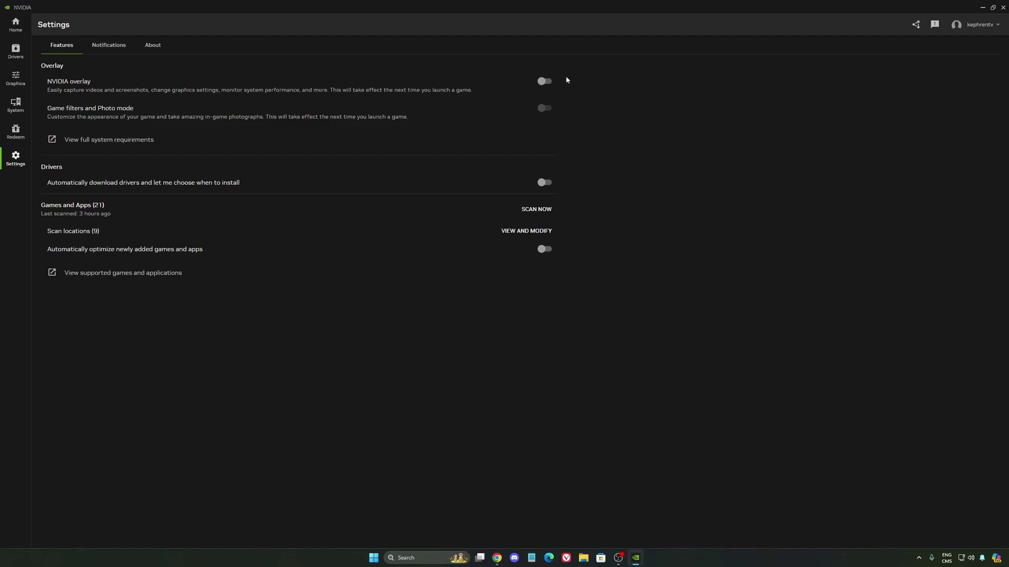
pyautogui.click(982, 8)
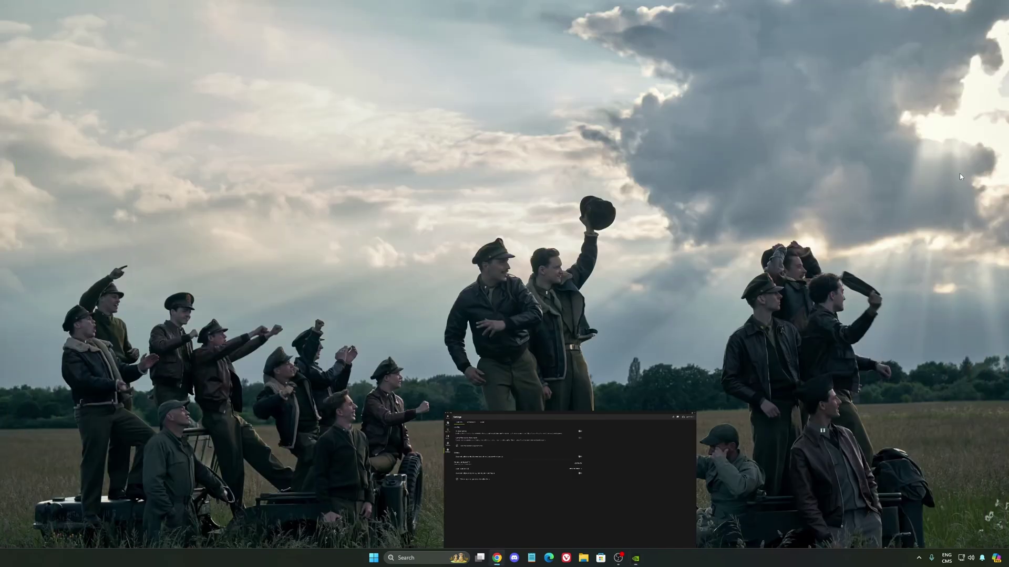
# Switch to NVIDIA Control Panel and examine the global 3D settings, including Low Latency Mode
pyautogui.click(918, 558)
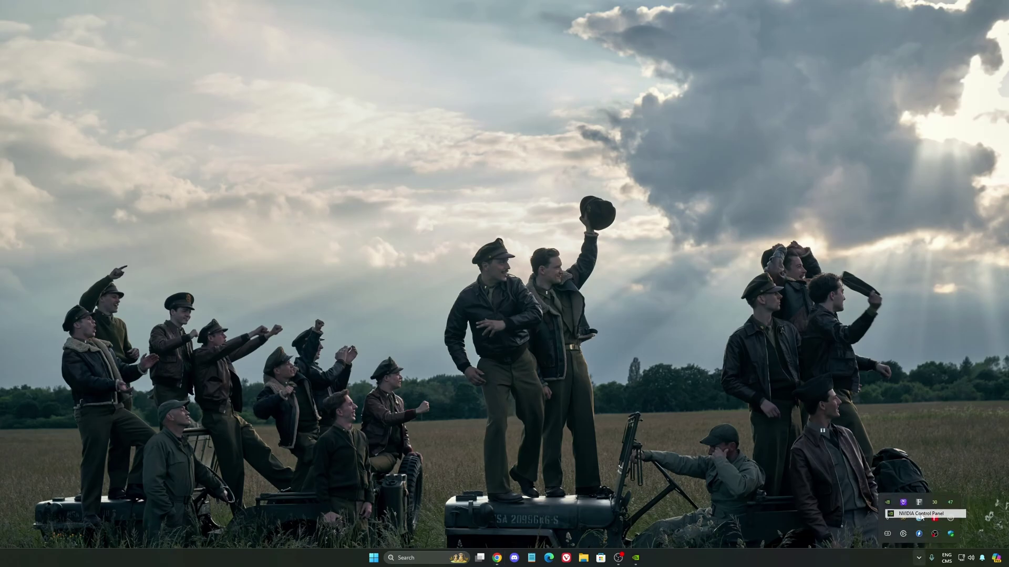
pyautogui.click(806, 333)
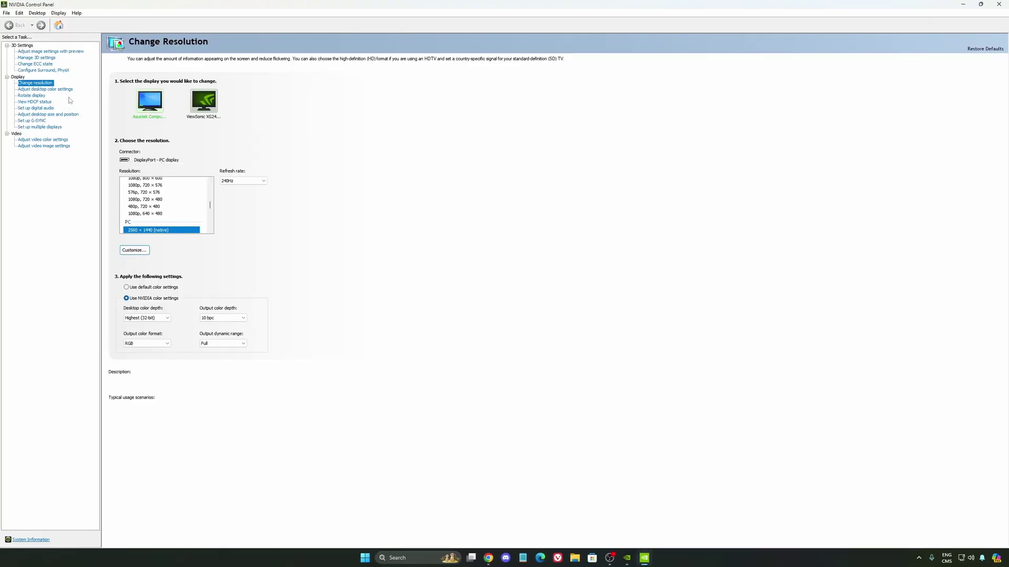
pyautogui.click(36, 57)
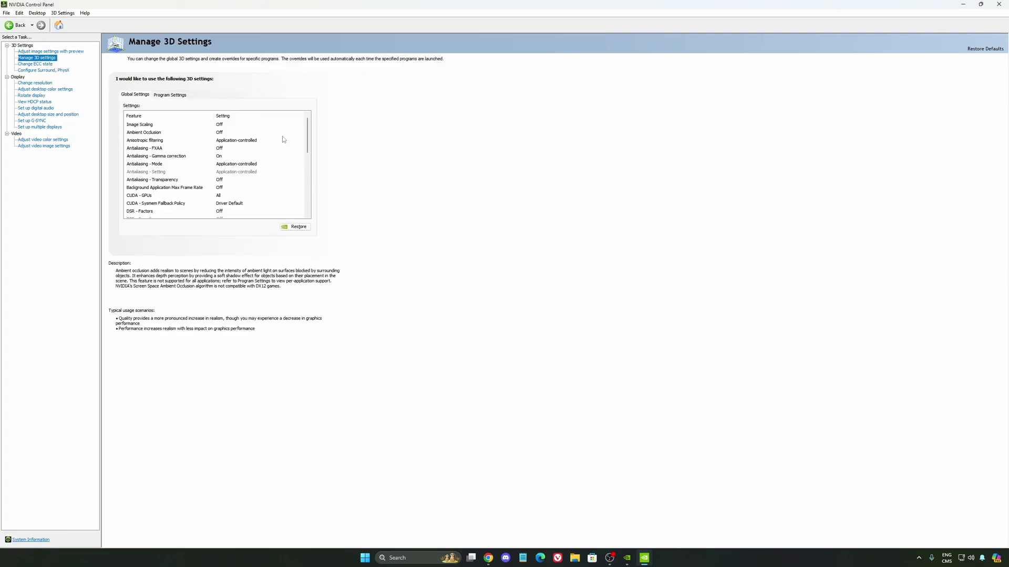
pyautogui.scroll(-2, 253, 156)
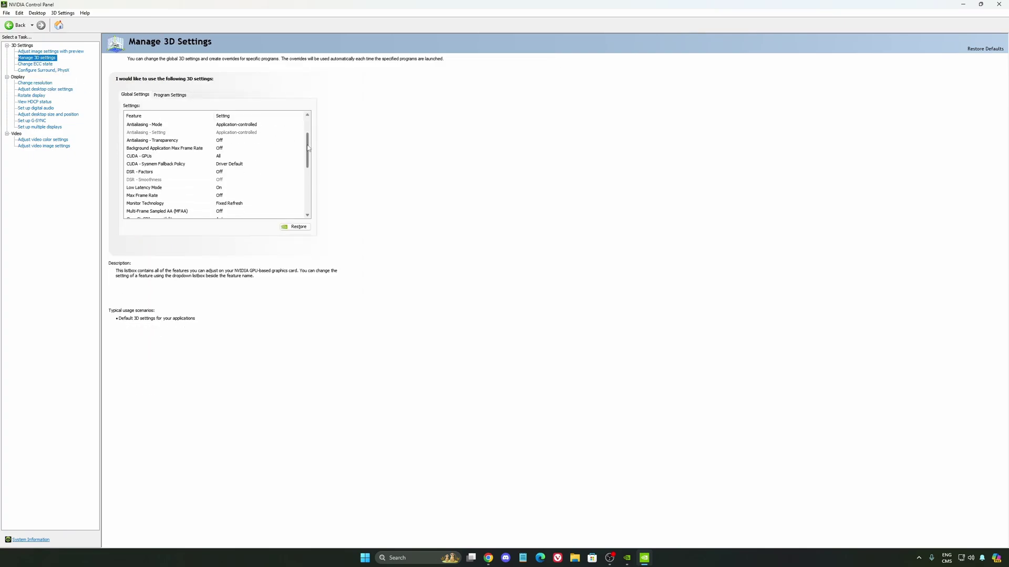
pyautogui.moveTo(134, 182)
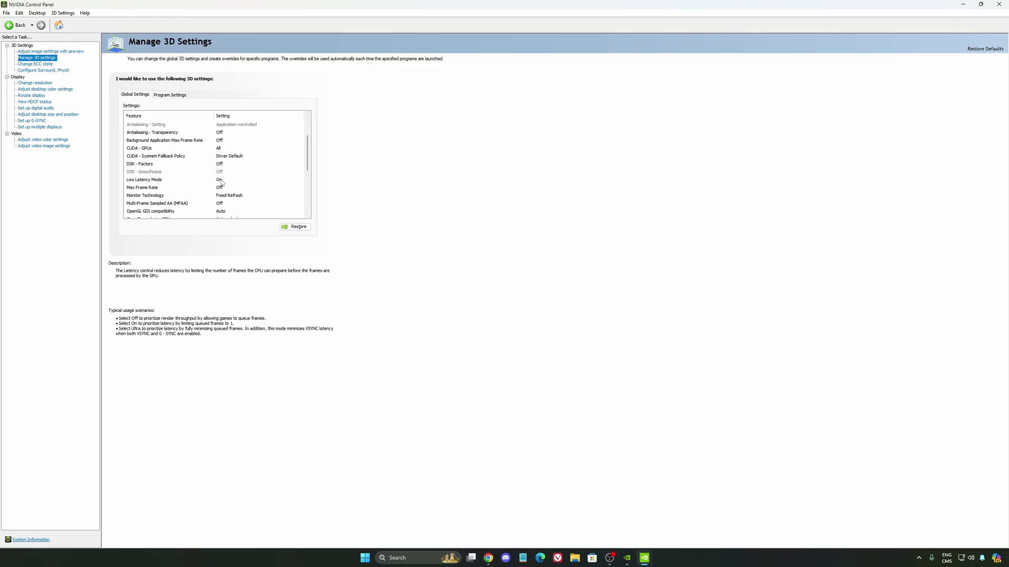
pyautogui.scroll(-3, 307, 163)
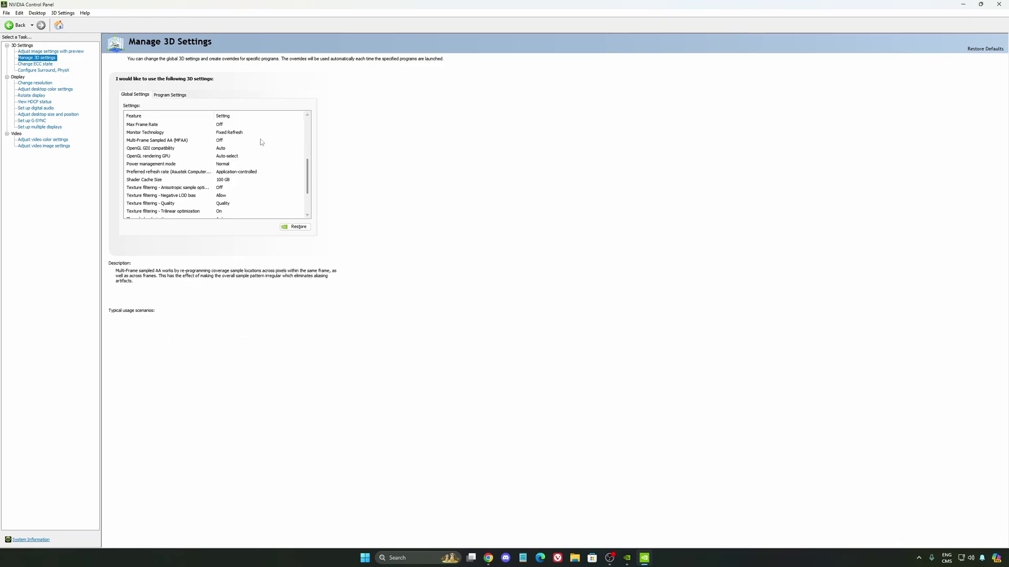
# Review the global Power management mode and Shader Cache Size choices, keeping Normal and 100 GB
pyautogui.click(228, 166)
pyautogui.click(228, 165)
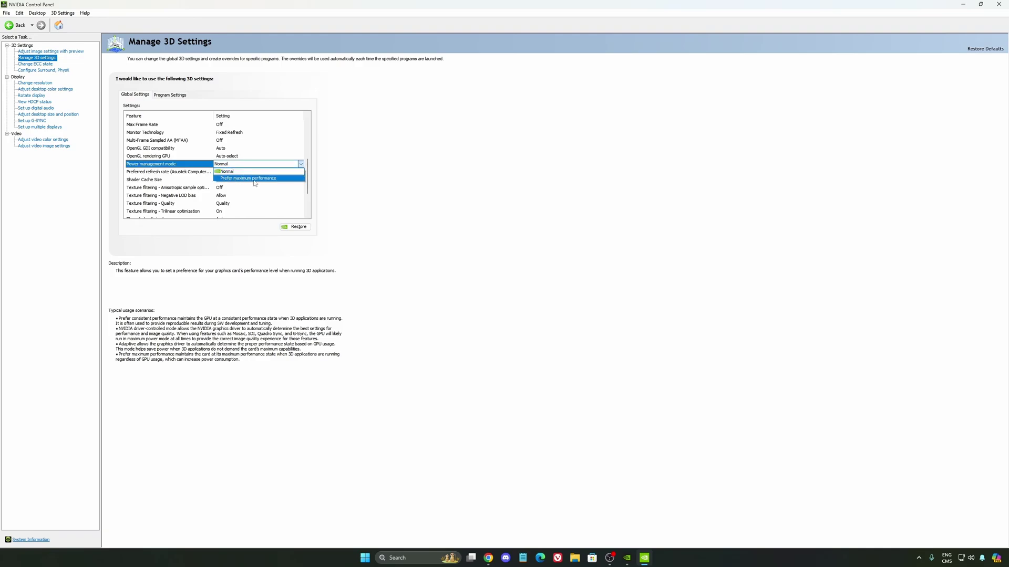
pyautogui.click(387, 181)
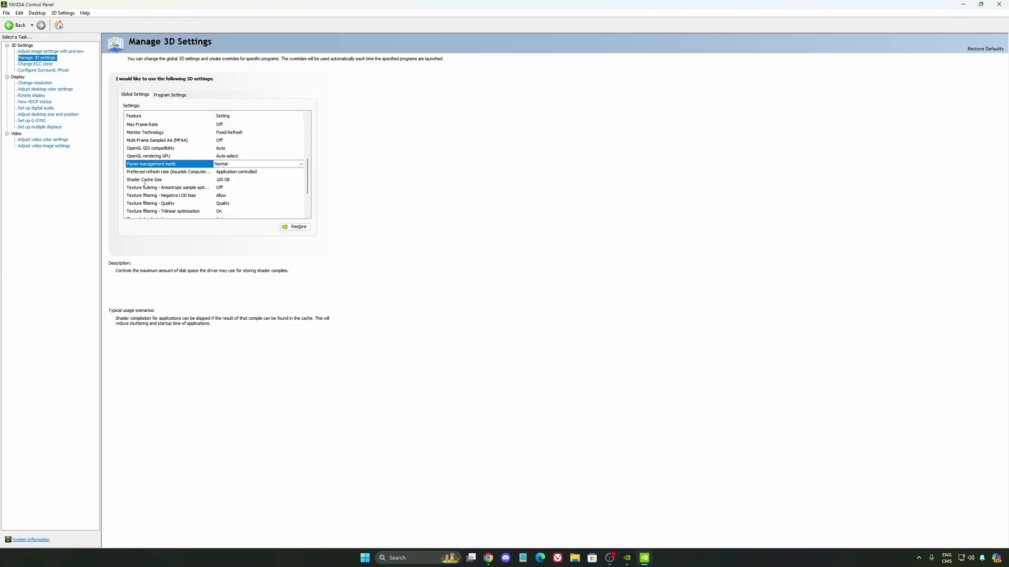
pyautogui.click(240, 181)
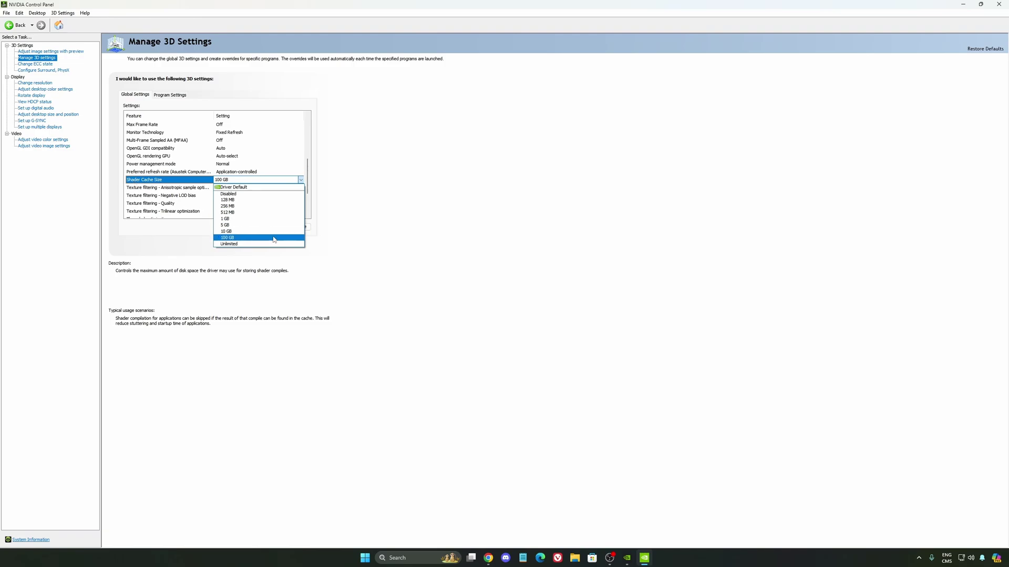
pyautogui.click(443, 240)
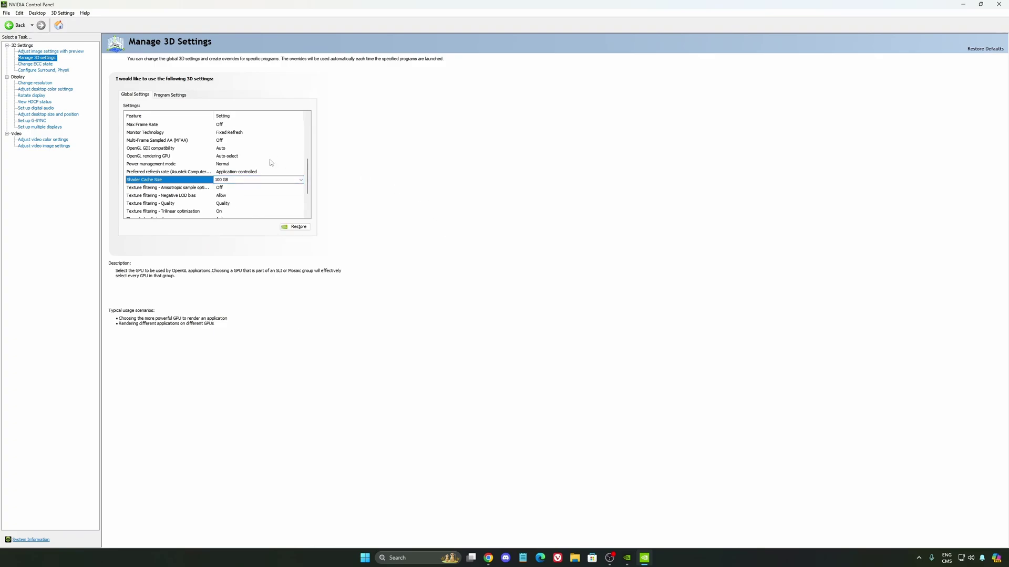
# Review the refresh rate choices for the main display and open the G-SYNC setup
pyautogui.click(34, 82)
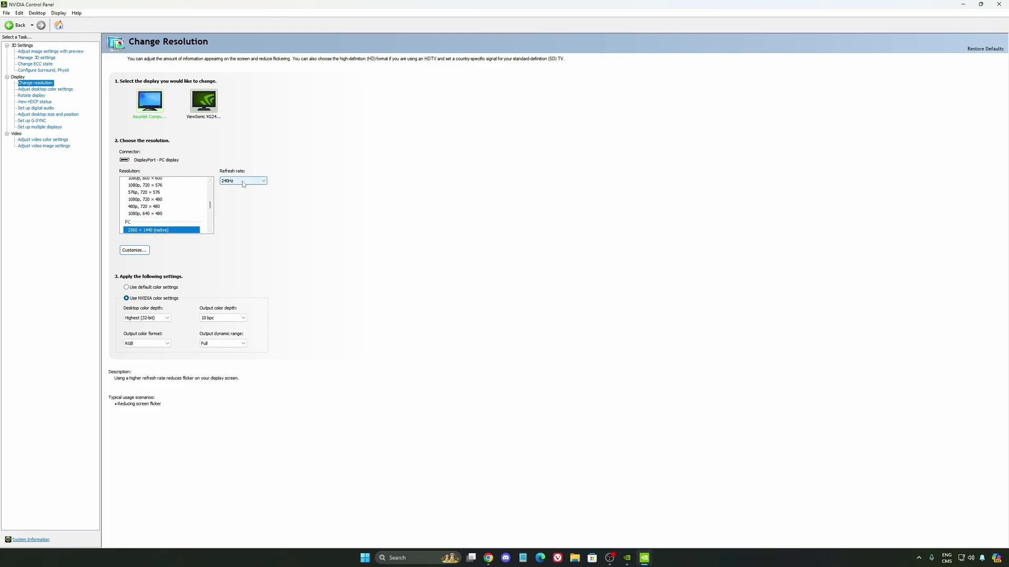
pyautogui.click(244, 183)
pyautogui.click(326, 188)
pyautogui.click(256, 183)
pyautogui.click(351, 188)
pyautogui.click(33, 121)
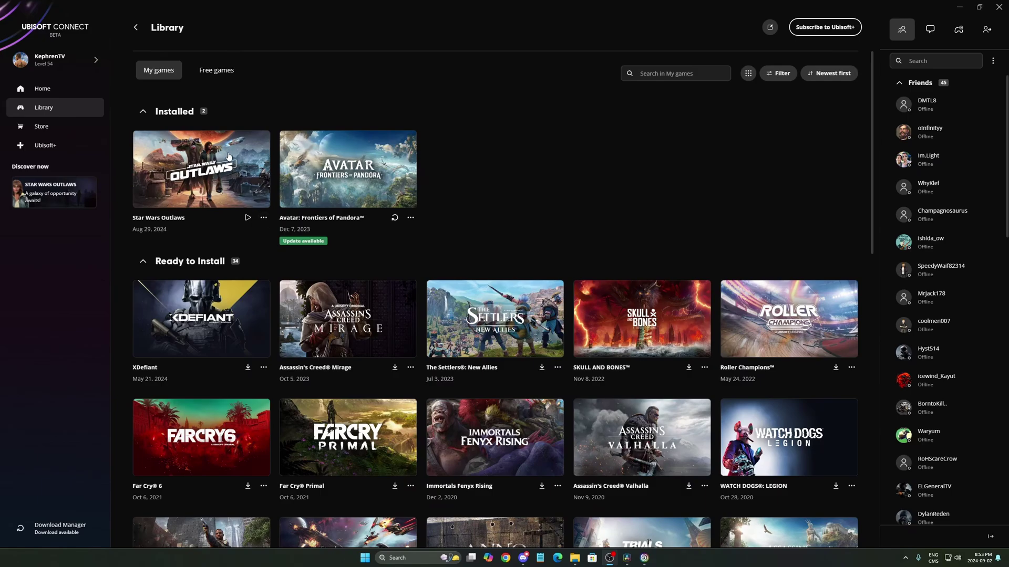
# Open the Star Wars Outlaws properties from the game's library entry and highlight the -unlockmaxsettings launch argument
pyautogui.click(264, 219)
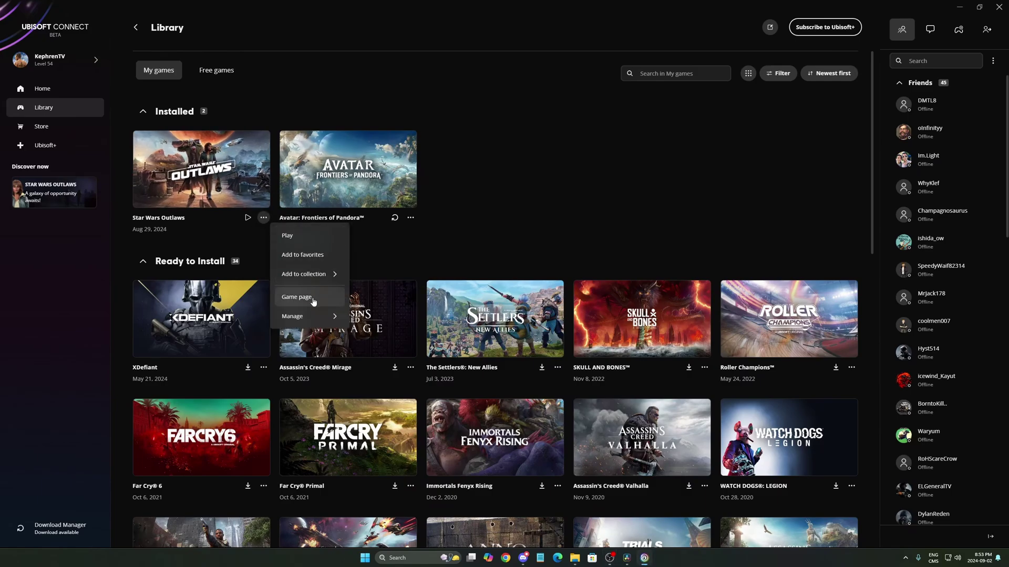
pyautogui.moveTo(313, 313)
pyautogui.click(375, 316)
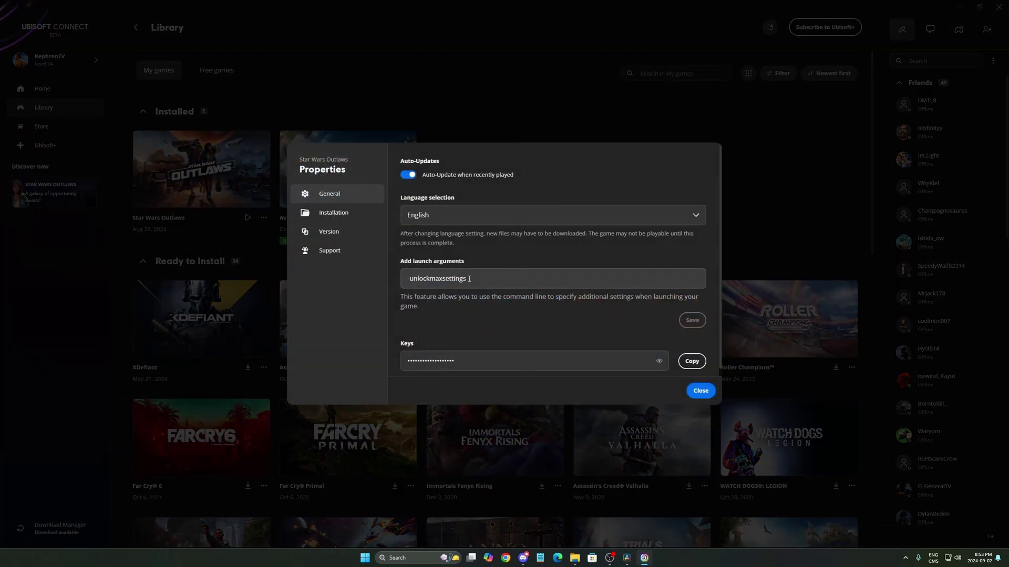
pyautogui.moveTo(468, 279); pyautogui.dragTo(411, 287)
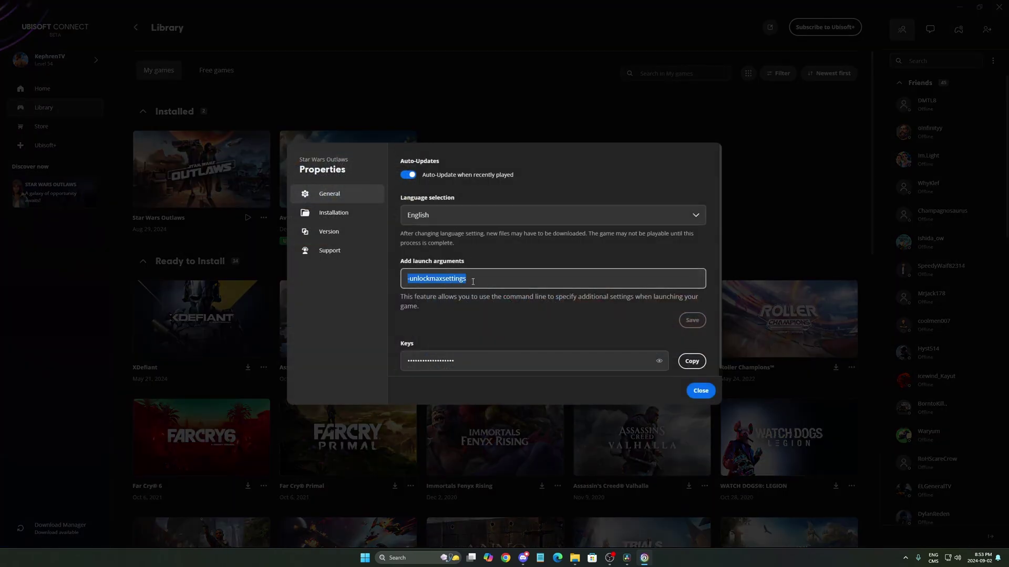
pyautogui.moveTo(473, 279); pyautogui.dragTo(372, 271)
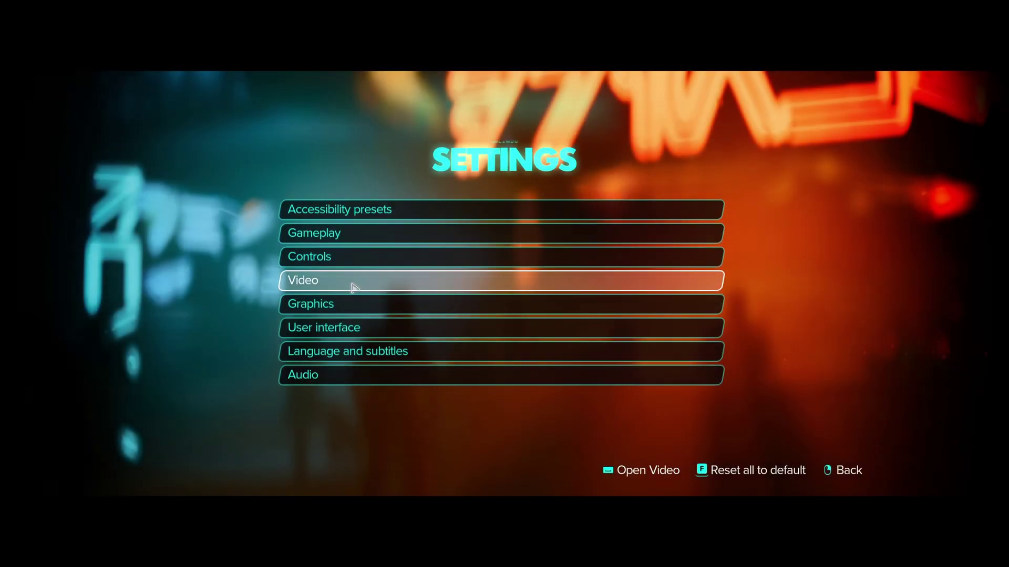
# Switch to Star Wars Outlaws and examine the Video settings, from vertical sync and NVIDIA Reflex to Frame Generation and upscaling
pyautogui.click(354, 279)
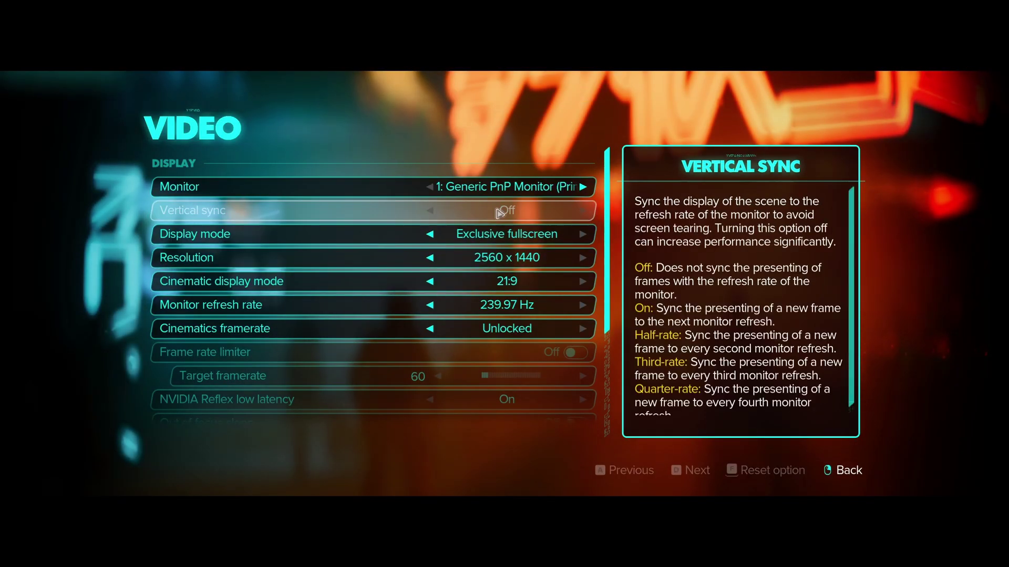
pyautogui.scroll(-1, 499, 213)
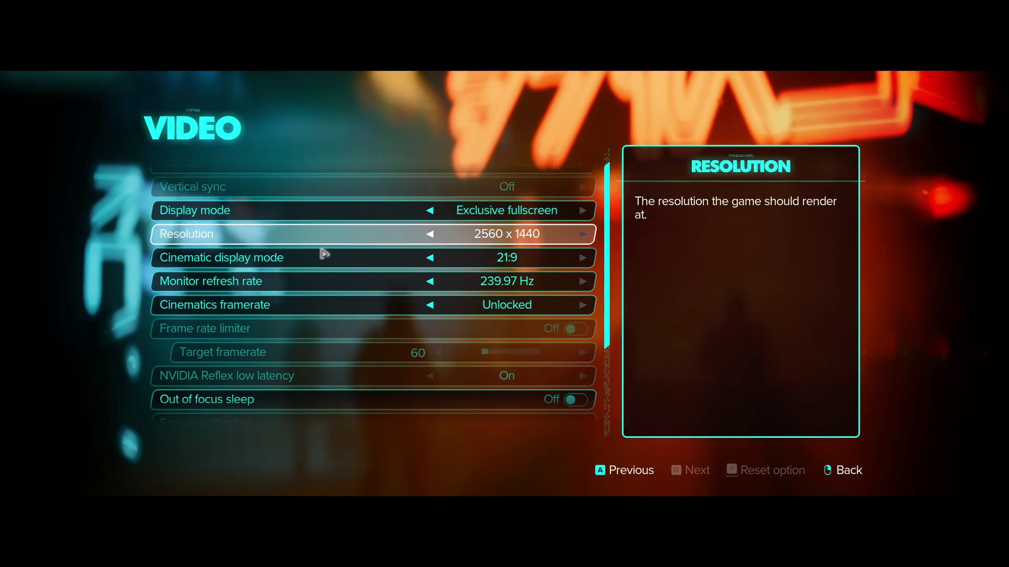
pyautogui.scroll(-2, 377, 236)
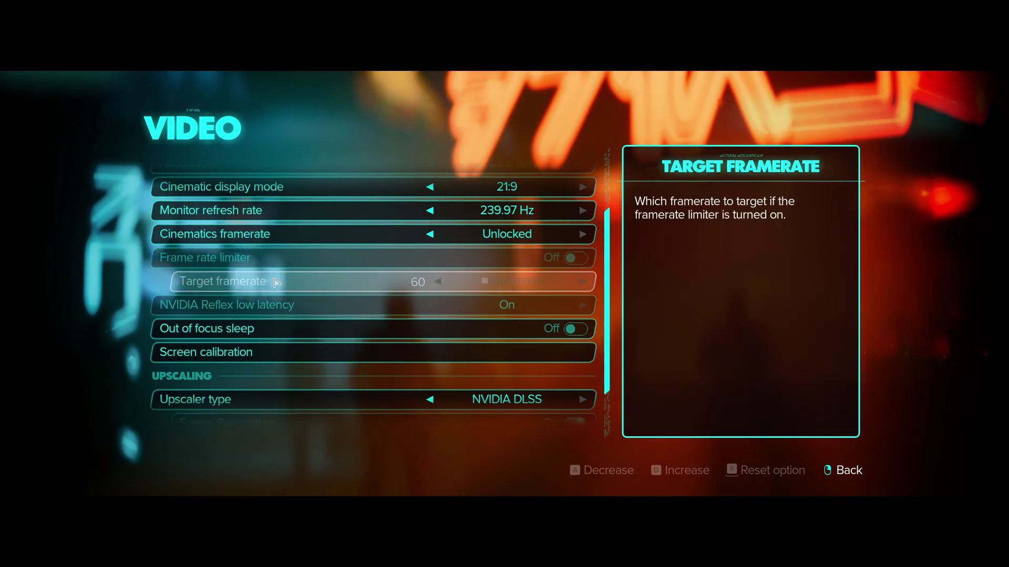
pyautogui.scroll(-1, 318, 281)
pyautogui.scroll(-1, 338, 281)
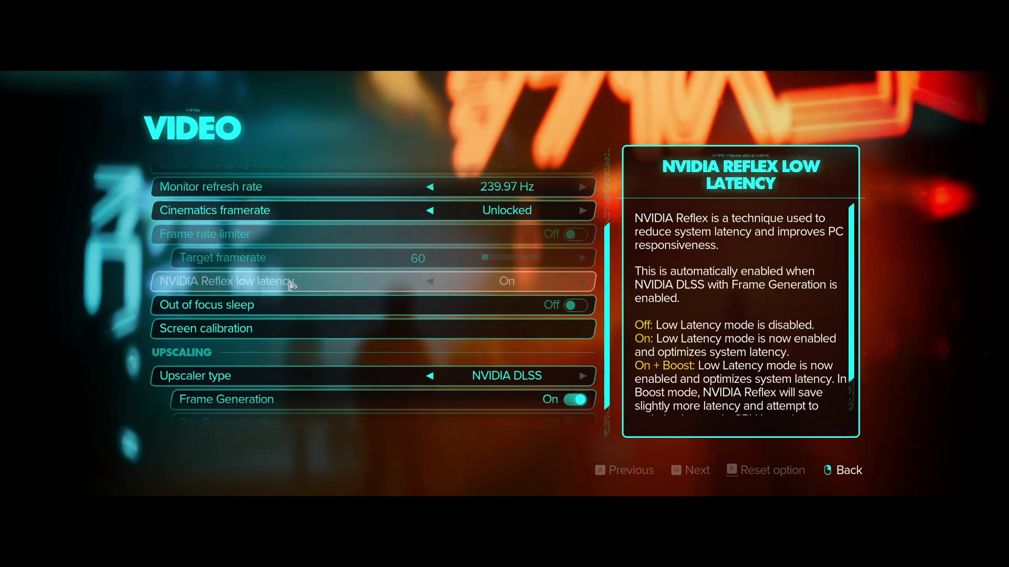
pyautogui.scroll(-2, 437, 292)
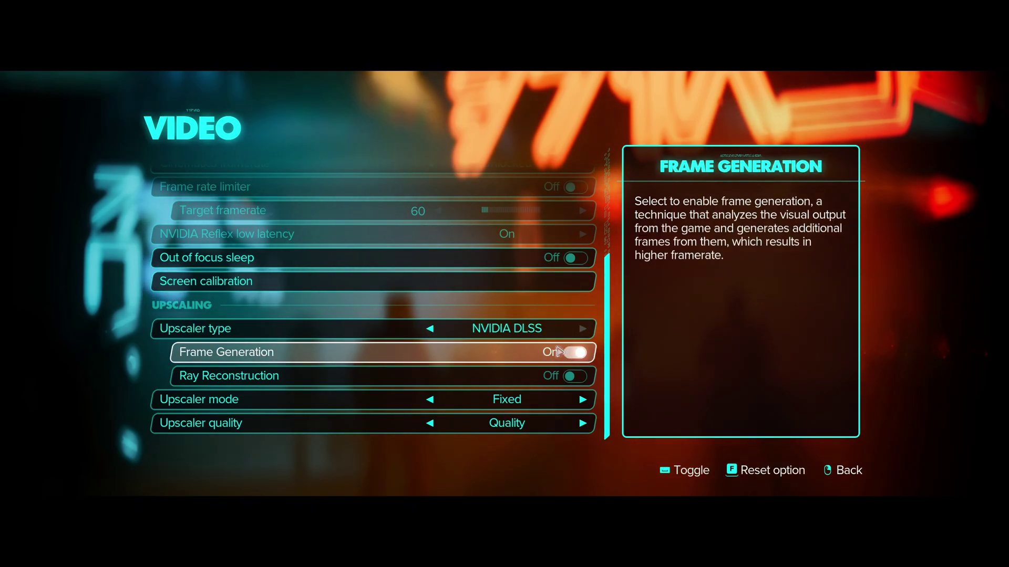
# Try AMD FSR 3 with Ultra quality and NVIDIA DLSS with Native AA, and leave the Video settings without applying
pyautogui.click(430, 329)
pyautogui.click(430, 329)
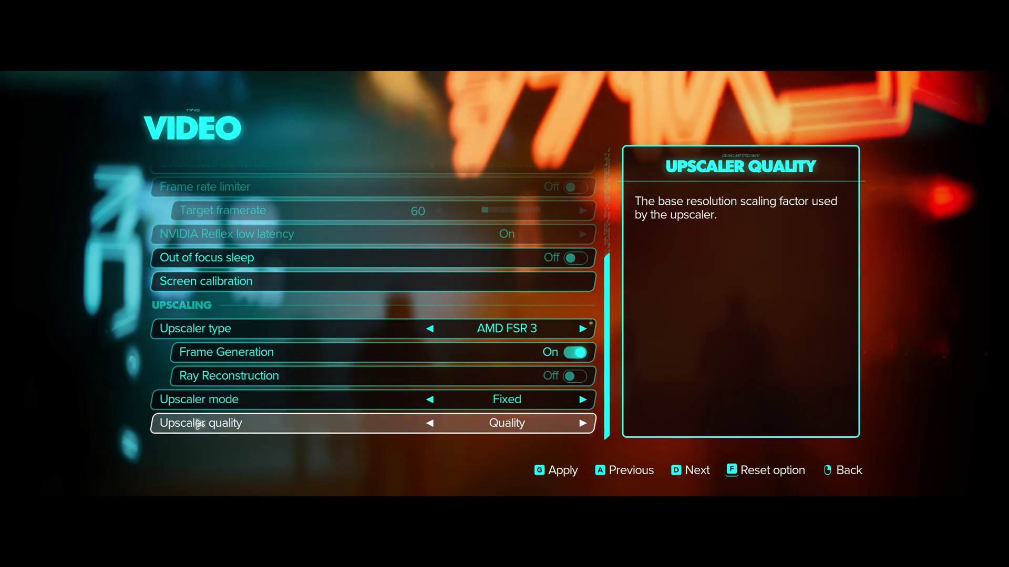
pyautogui.click(582, 424)
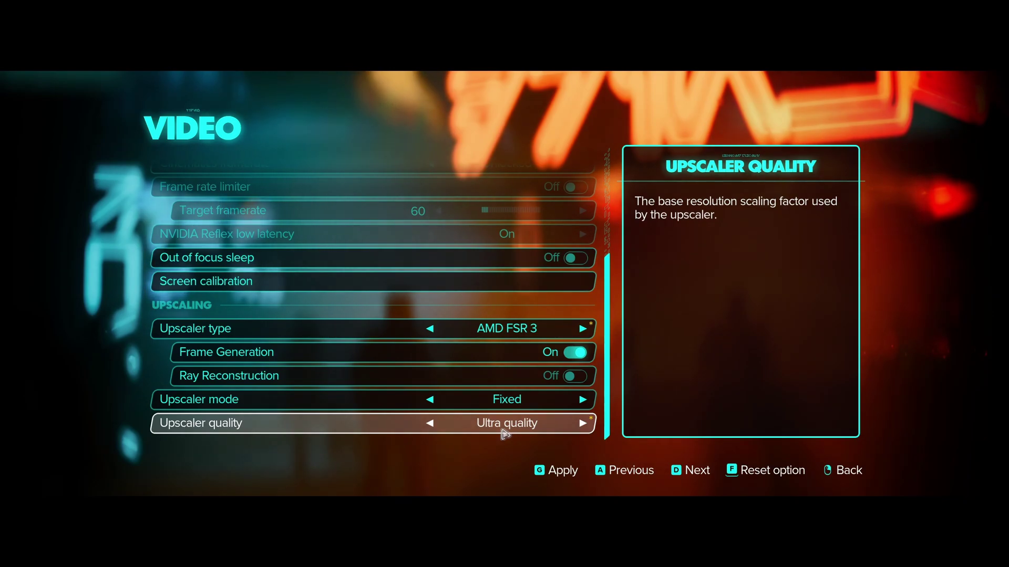
pyautogui.press('d')
pyautogui.press('d')
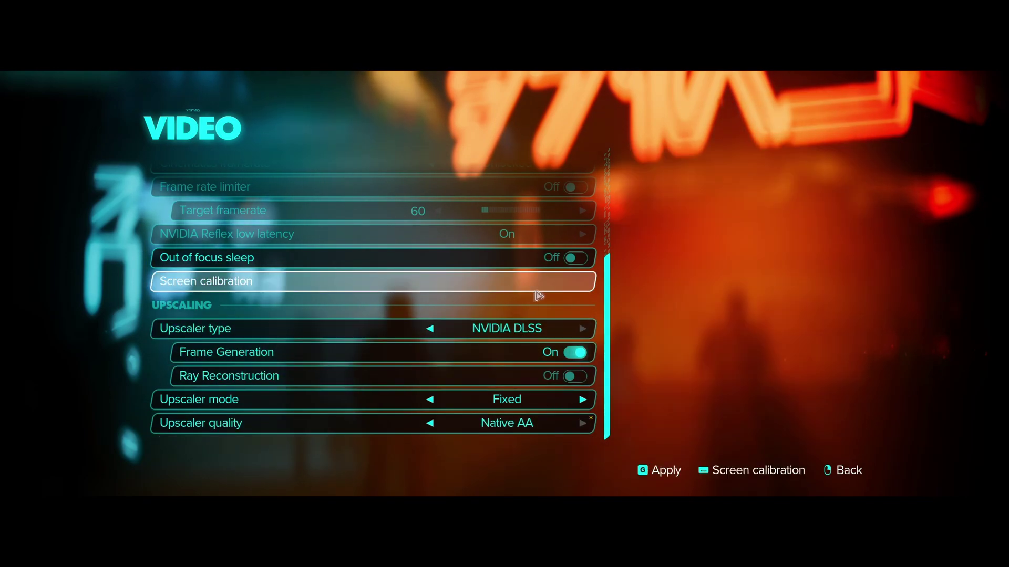
pyautogui.rightClick(560, 421)
# Open the Advanced graphics settings and review the reflection, particle, shadow and detail options down to Object detail
pyautogui.click(418, 305)
pyautogui.click(249, 190)
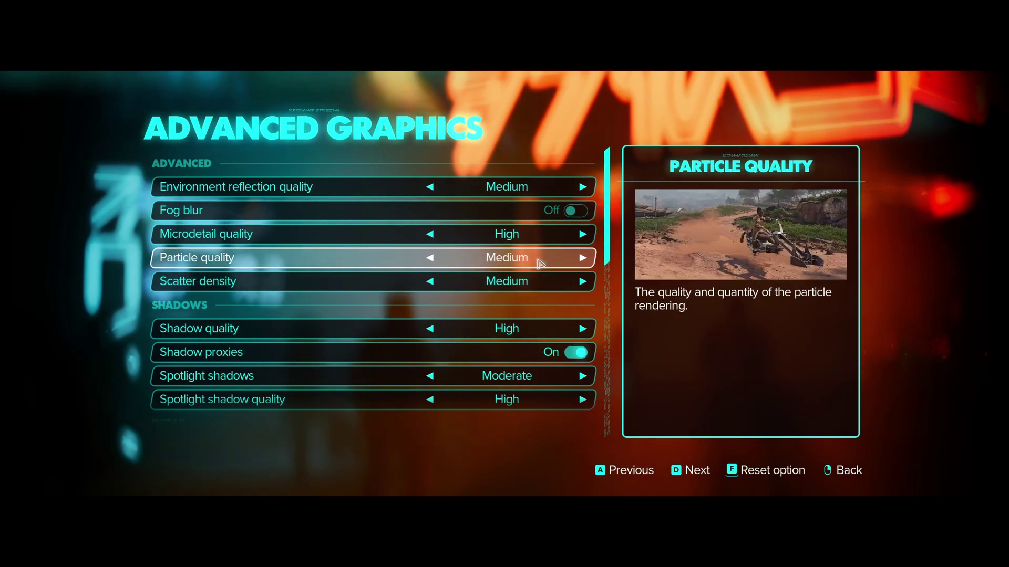
pyautogui.scroll(-3, 536, 262)
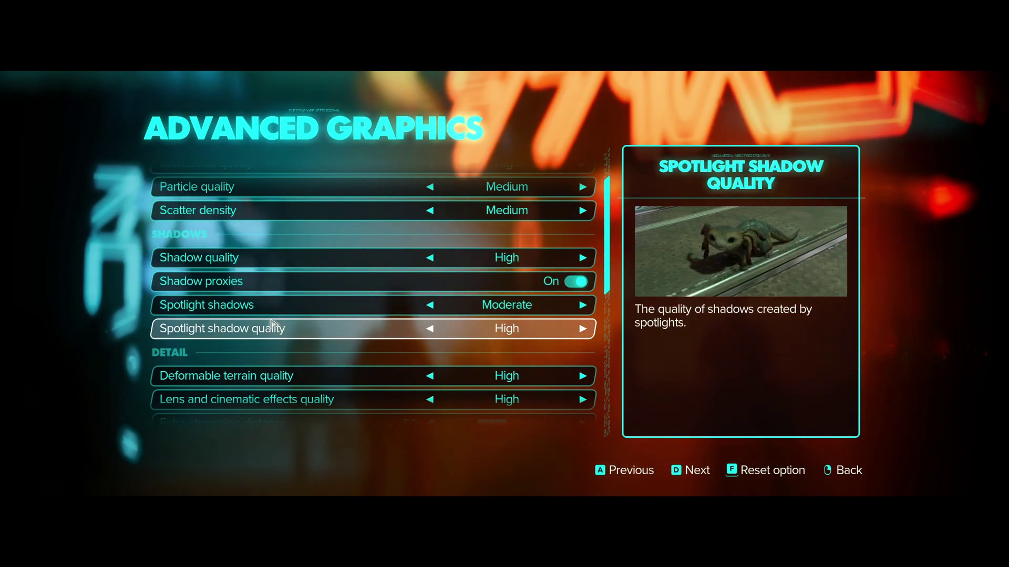
pyautogui.scroll(-3, 271, 323)
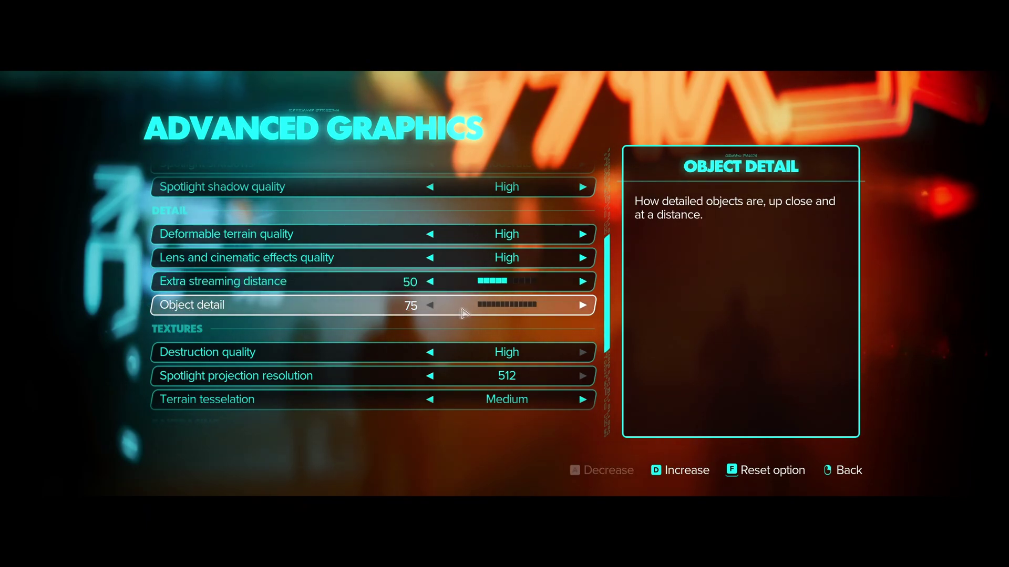
# Try raising Object detail to 400 and lower it back to 75
pyautogui.moveTo(481, 310); pyautogui.dragTo(533, 315)
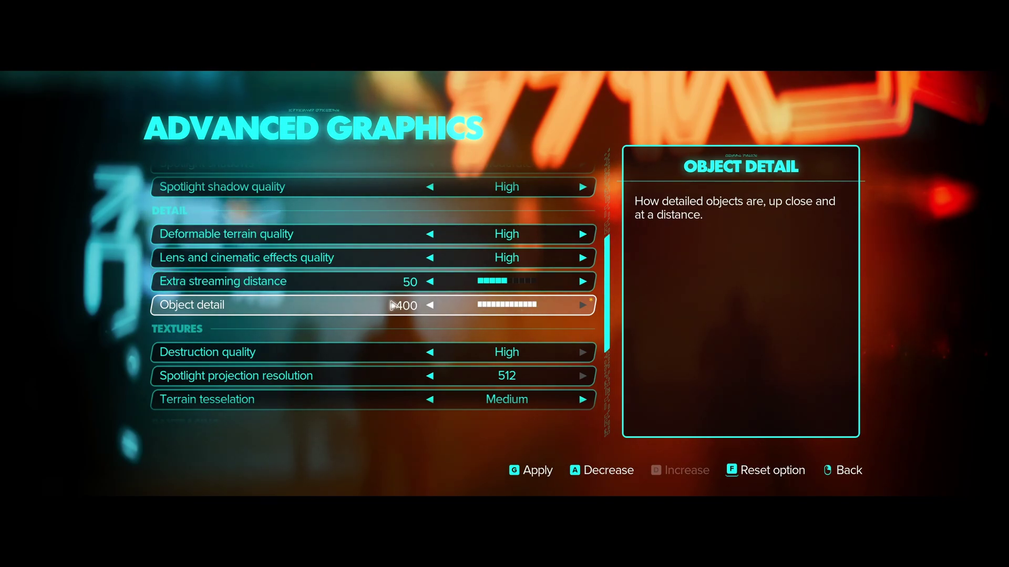
pyautogui.press('a')
pyautogui.press('a')
pyautogui.press('a')
pyautogui.press('a')
pyautogui.press('a')
pyautogui.press('a')
pyautogui.press('a')
pyautogui.press('a')
pyautogui.press('a')
pyautogui.press('a')
pyautogui.press('a')
pyautogui.press('a')
pyautogui.press('a')
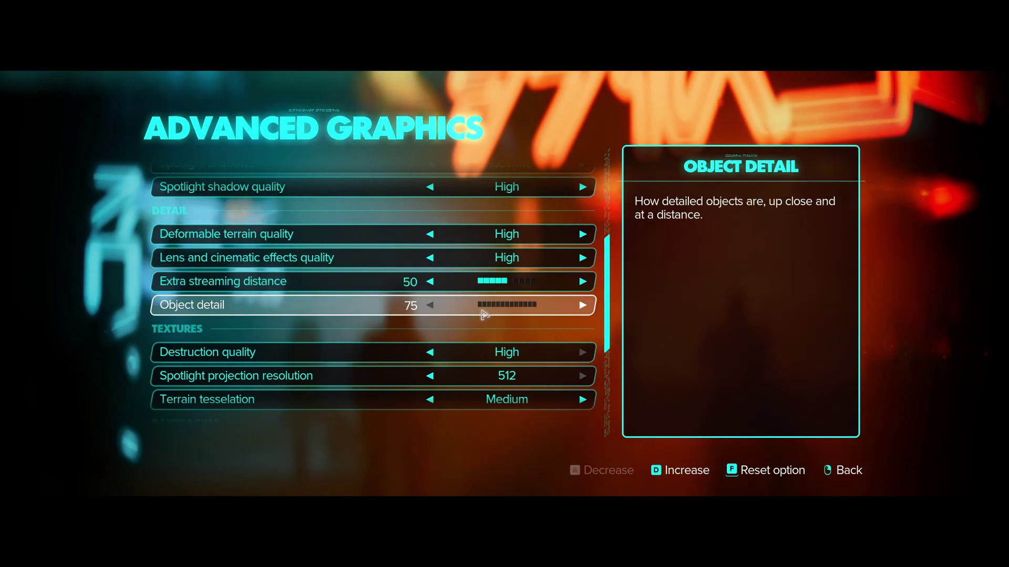
# Try Low raytraced specular reflections with Very low resolution and return both raytracing options to Medium
pyautogui.scroll(-3, 482, 316)
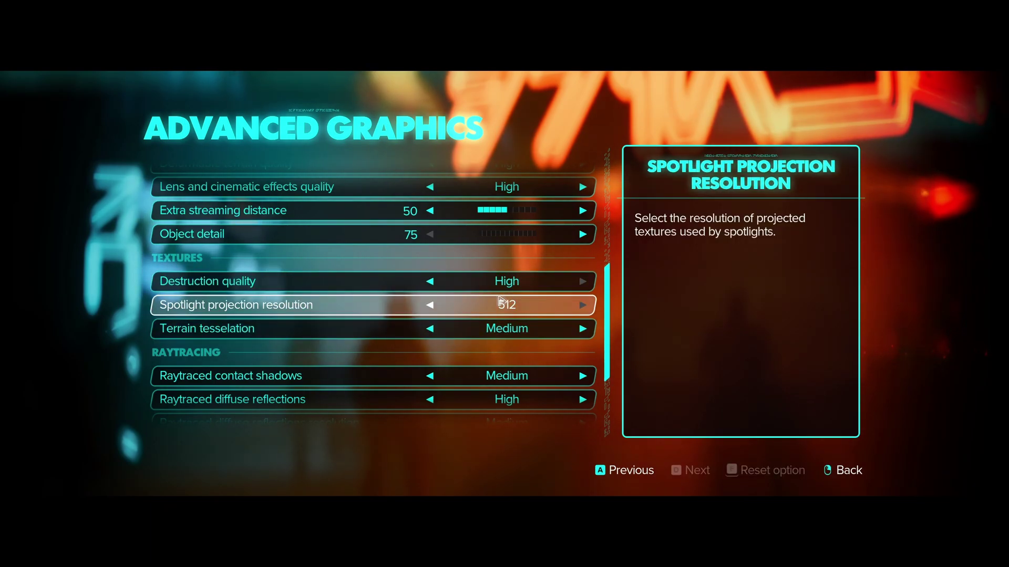
pyautogui.scroll(-1, 500, 301)
pyautogui.scroll(-4, 494, 302)
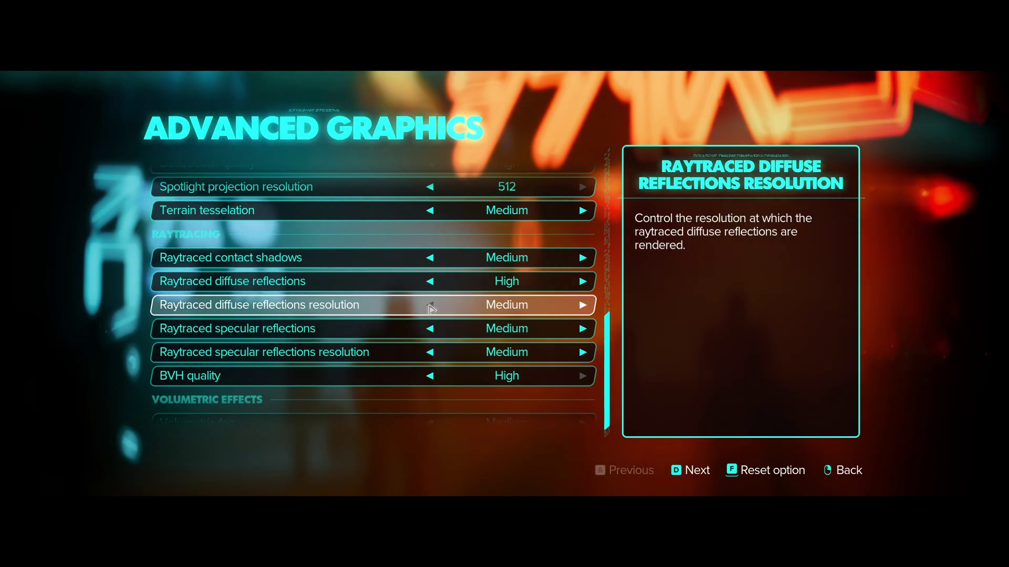
pyautogui.click(430, 328)
pyautogui.click(430, 352)
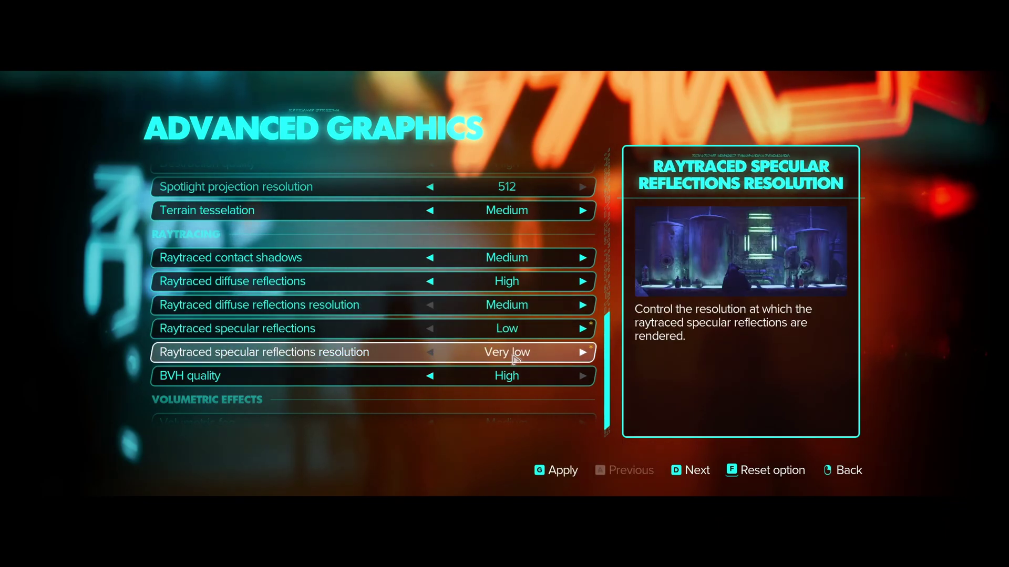
pyautogui.click(583, 328)
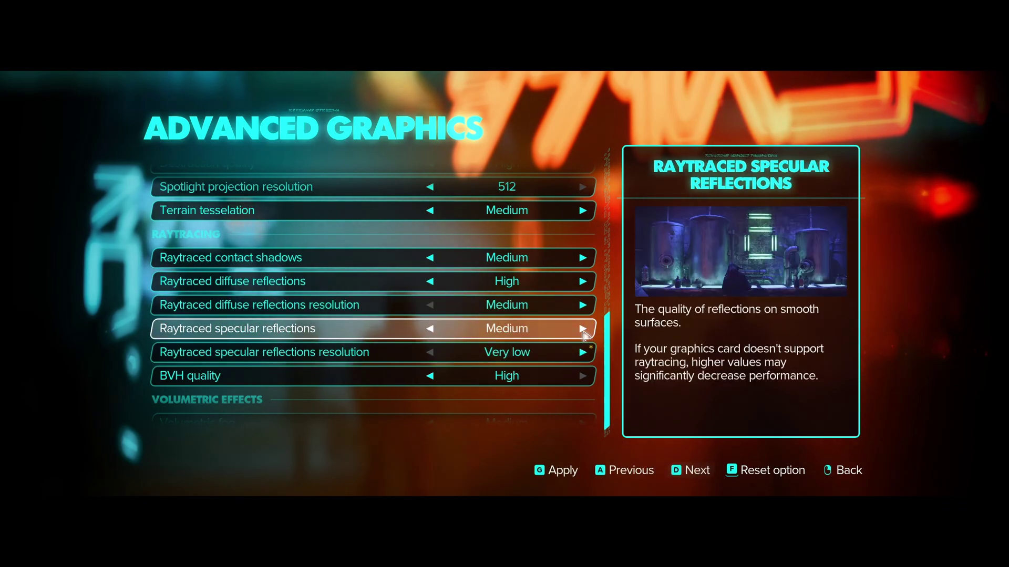
pyautogui.click(582, 328)
pyautogui.click(430, 328)
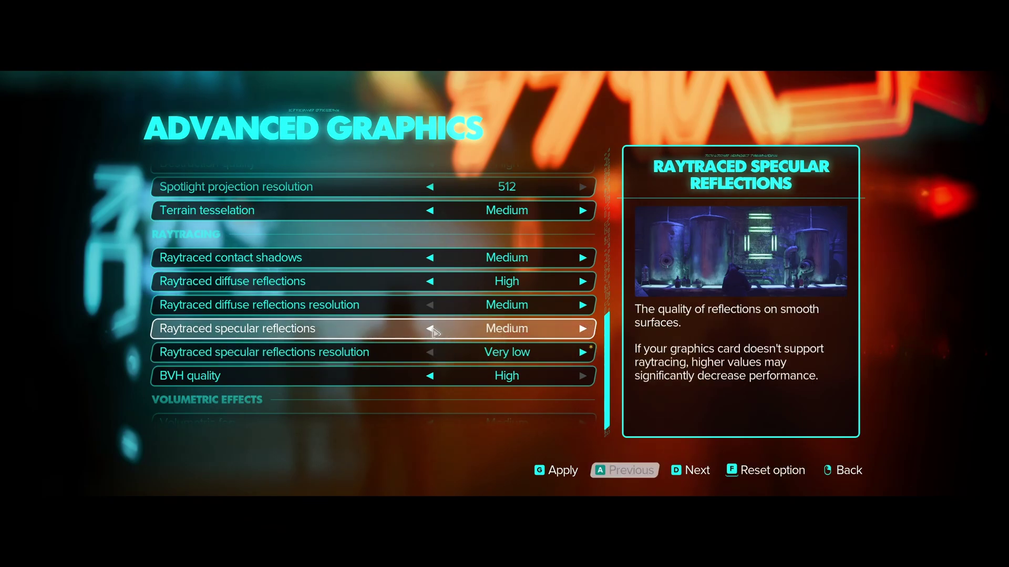
pyautogui.click(582, 352)
pyautogui.click(583, 352)
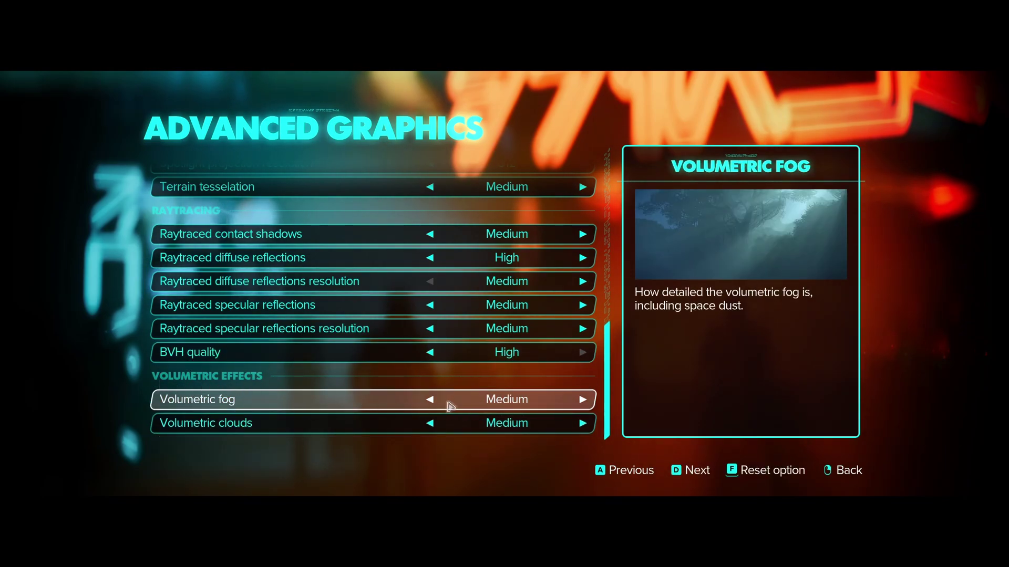
# Try Low for Volumetric fog and Volumetric clouds, return both to Medium and leave Advanced graphics
pyautogui.click(432, 402)
pyautogui.click(431, 423)
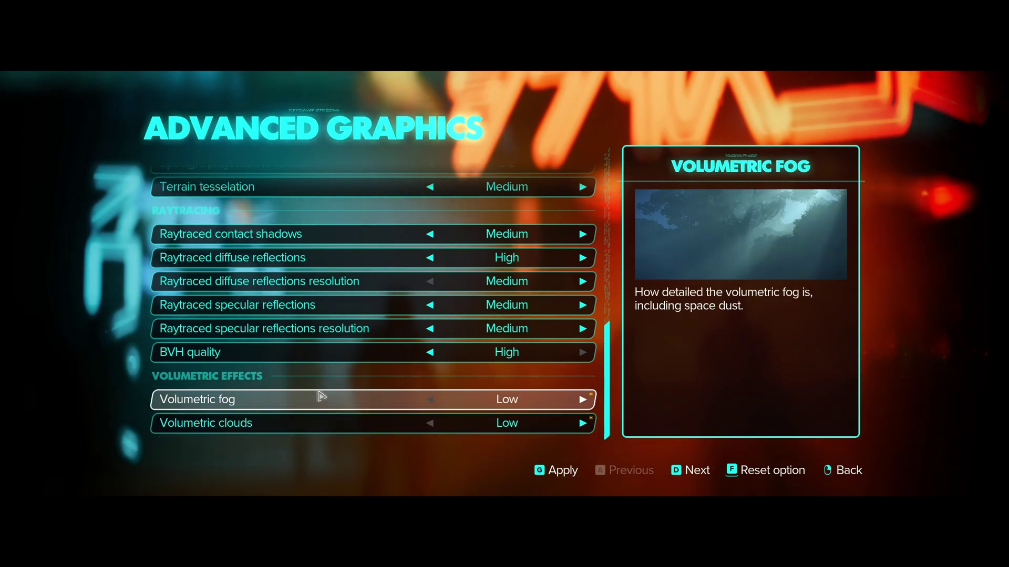
pyautogui.click(583, 399)
pyautogui.click(582, 422)
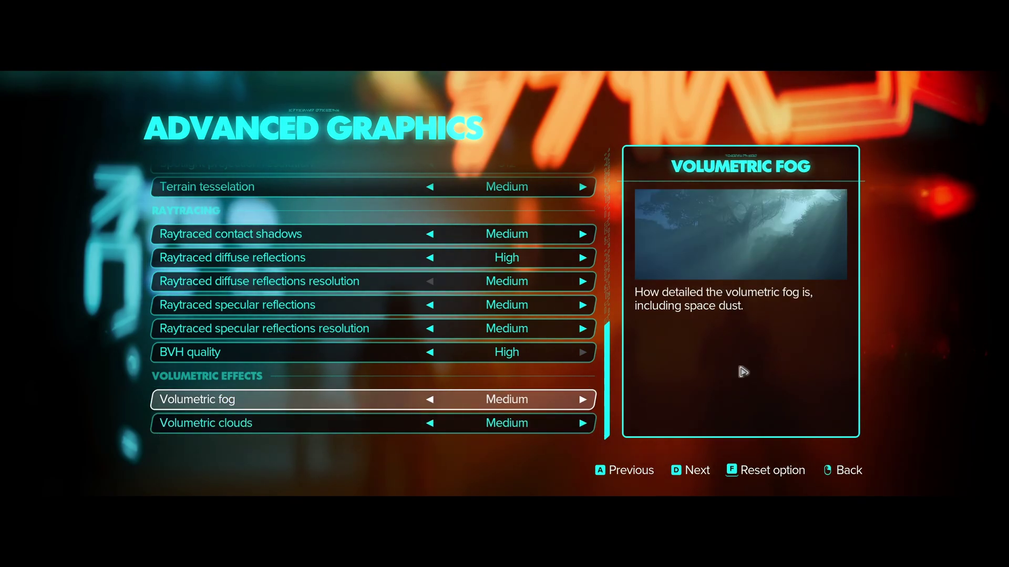
pyautogui.rightClick(535, 394)
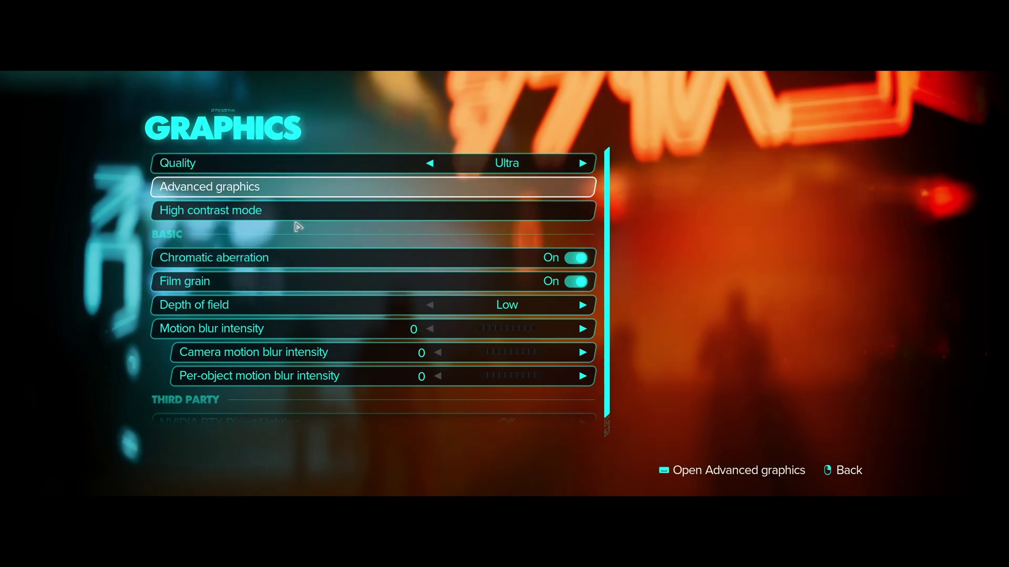
# Try the Outlaw quality preset, return it to Ultra and look over the Basic graphics options
pyautogui.click(583, 164)
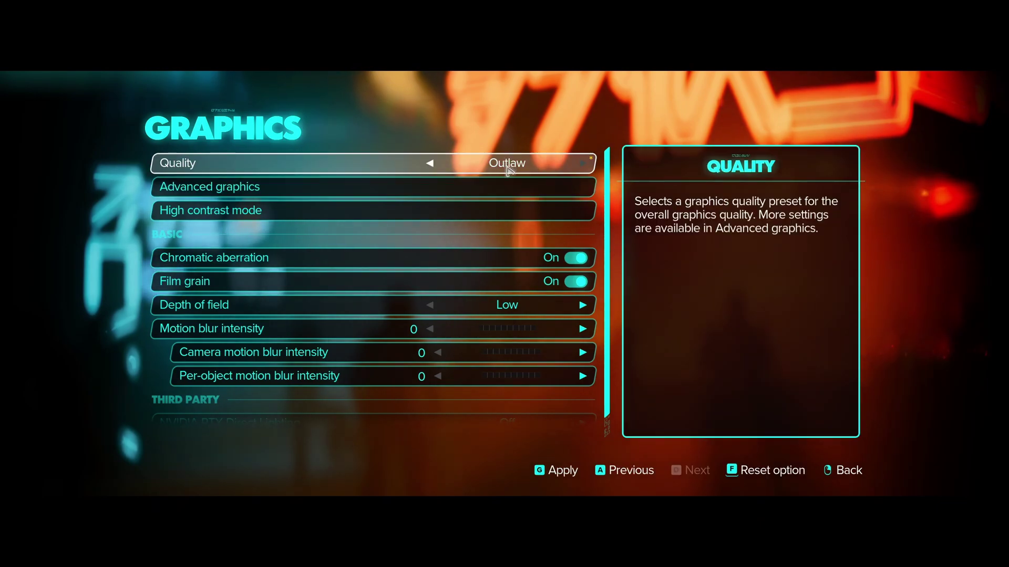
pyautogui.click(429, 164)
pyautogui.scroll(-1, 237, 315)
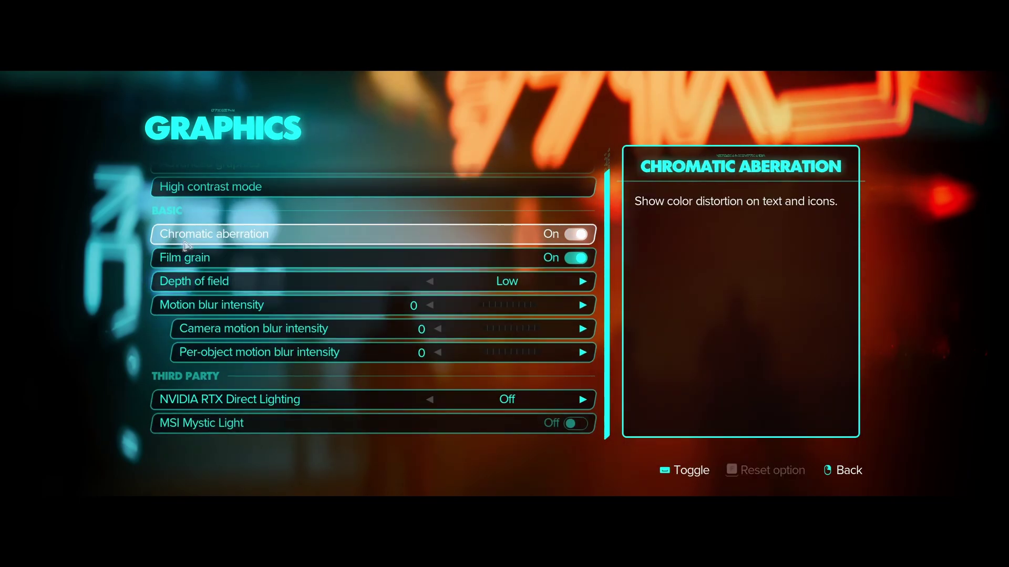